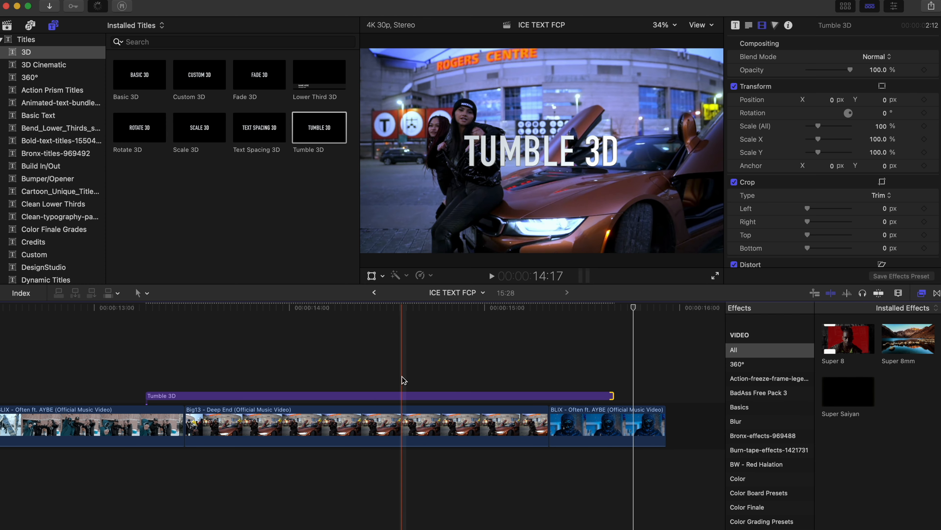
Extend the end of the Tumble 3D title past the last video clip, to about 2:25 in length, and preview it
{"action": "key", "text": "space"}
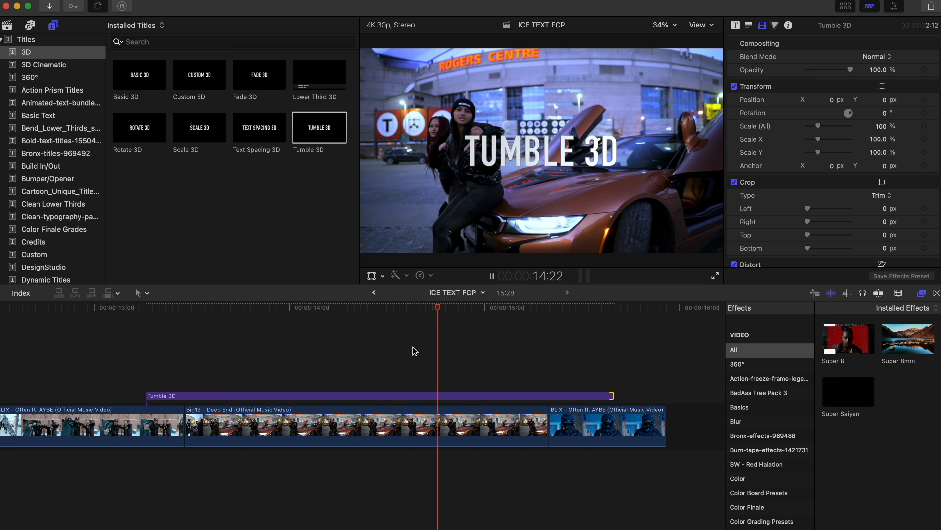
{"action": "left_click_drag", "start_coordinate": [611, 395], "coordinate": [693, 395]}
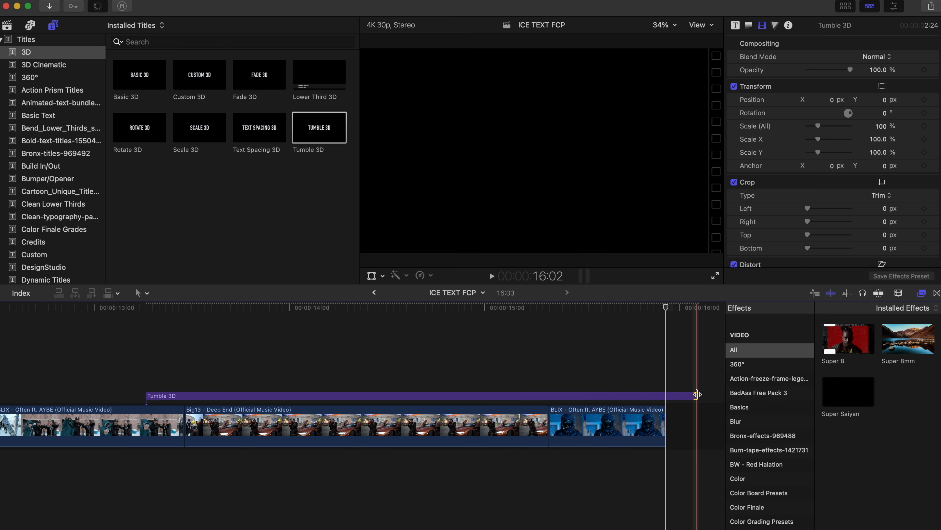
{"action": "key", "text": "space"}
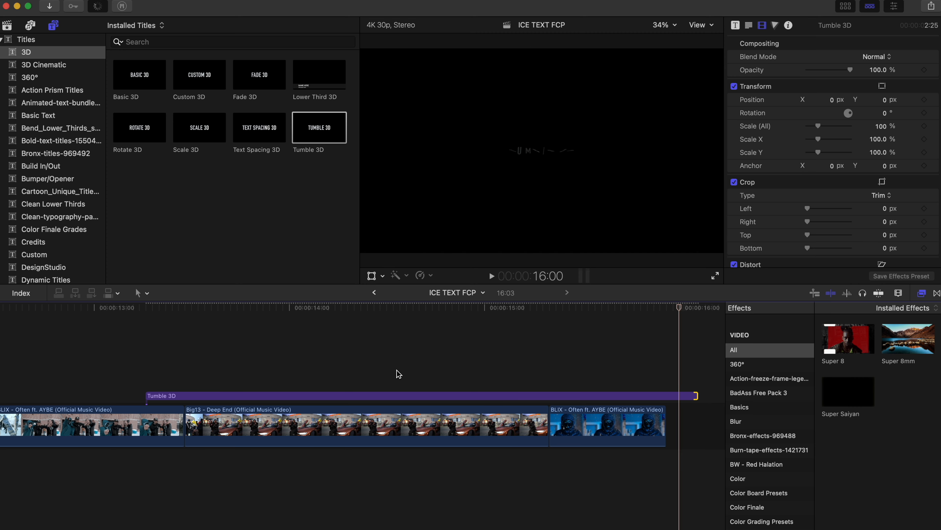
Change the Tumble 3D title's text to "ICE TEXT", using the jagged Curse of the... font at size 302.4
{"action": "left_click", "coordinate": [185, 370]}
{"action": "left_click", "coordinate": [174, 398]}
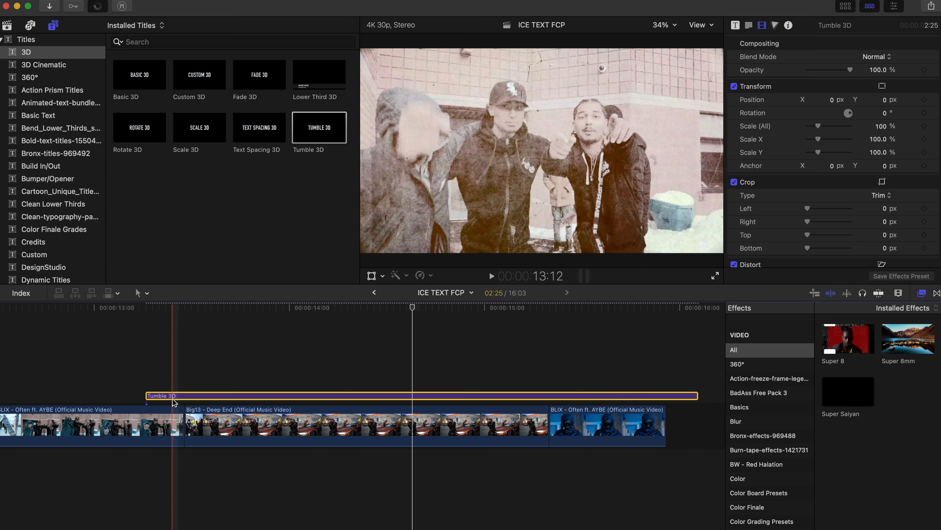
{"action": "double_click", "coordinate": [174, 398]}
{"action": "type", "text": "IC"}
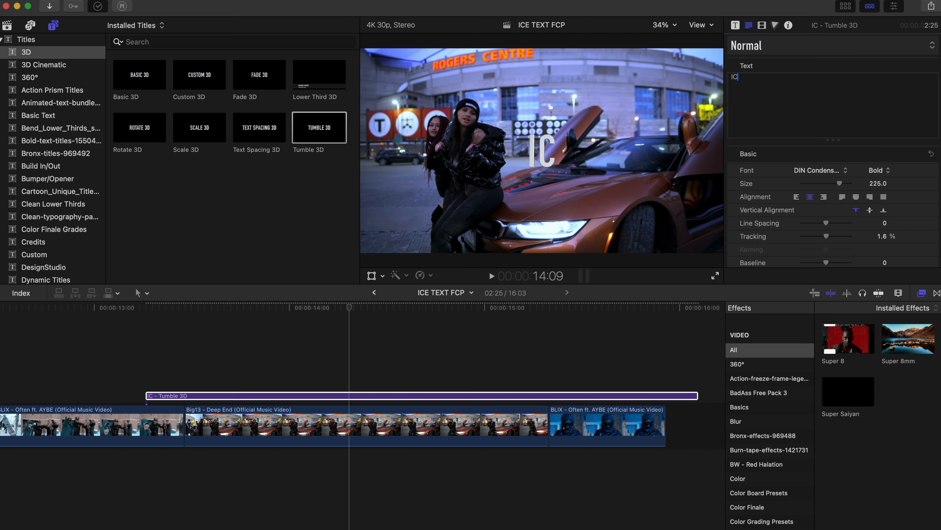
{"action": "type", "text": "E TEXT"}
{"action": "left_click", "coordinate": [815, 172]}
{"action": "scroll", "coordinate": [815, 172], "scroll_direction": "up", "scroll_amount": 15}
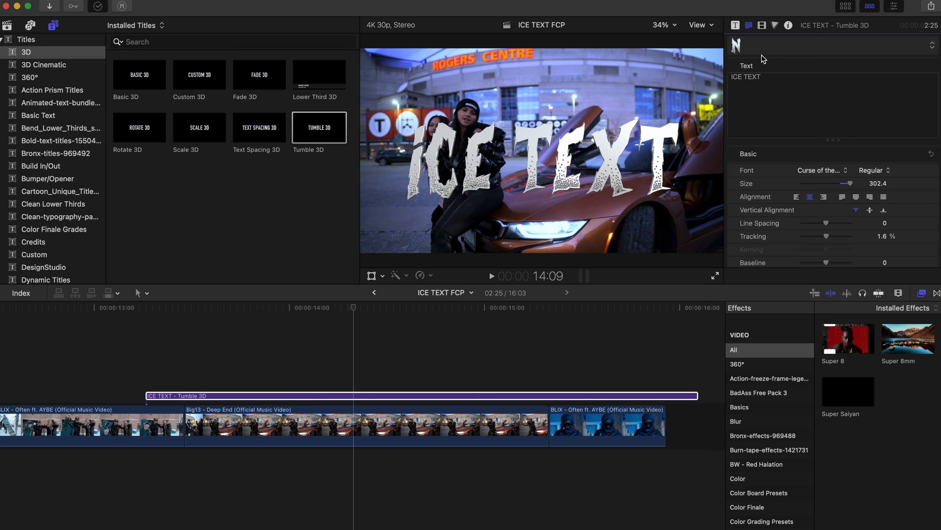
Lower the fade-in duration to its minimum in the title's published parameters
{"action": "left_click", "coordinate": [737, 25]}
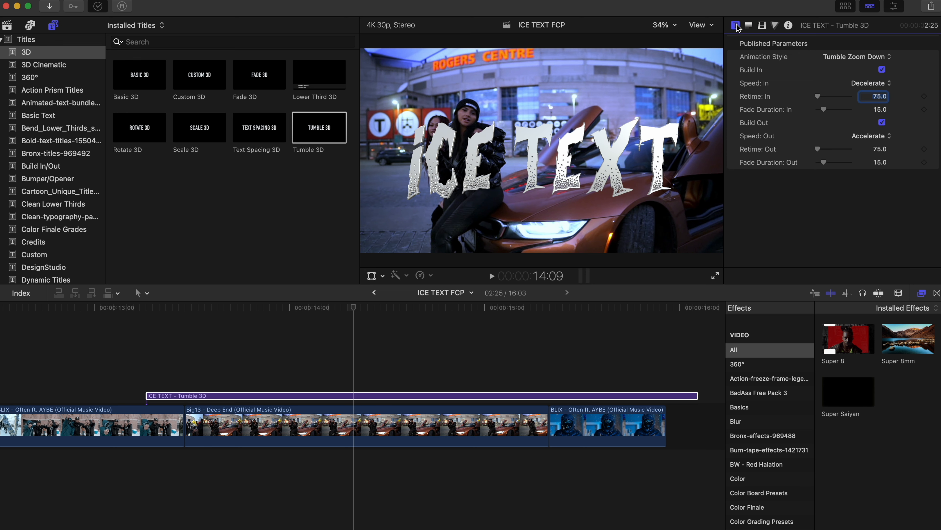
{"action": "left_click_drag", "start_coordinate": [823, 109], "coordinate": [782, 124]}
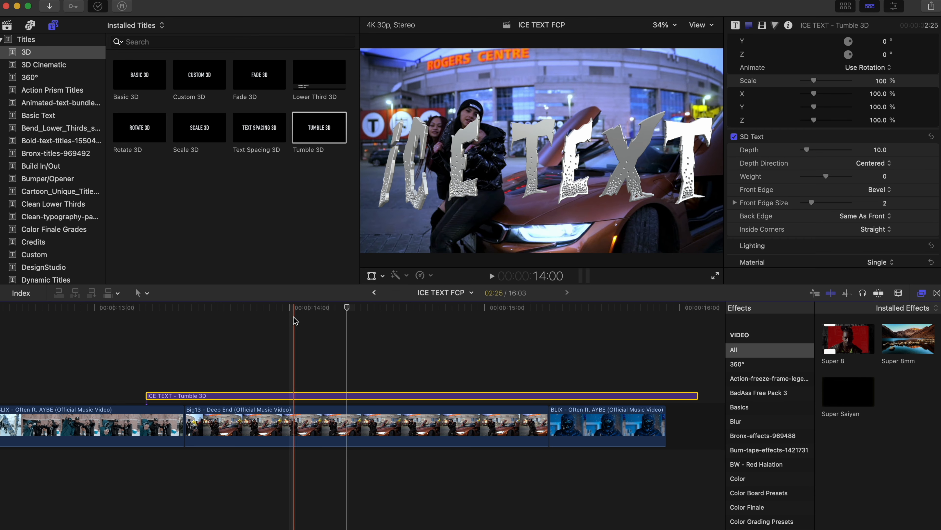
At 13:28, set the title's 3D text depth to 42, weight to 1.43 and front edge size to 10
{"action": "left_click", "coordinate": [279, 306]}
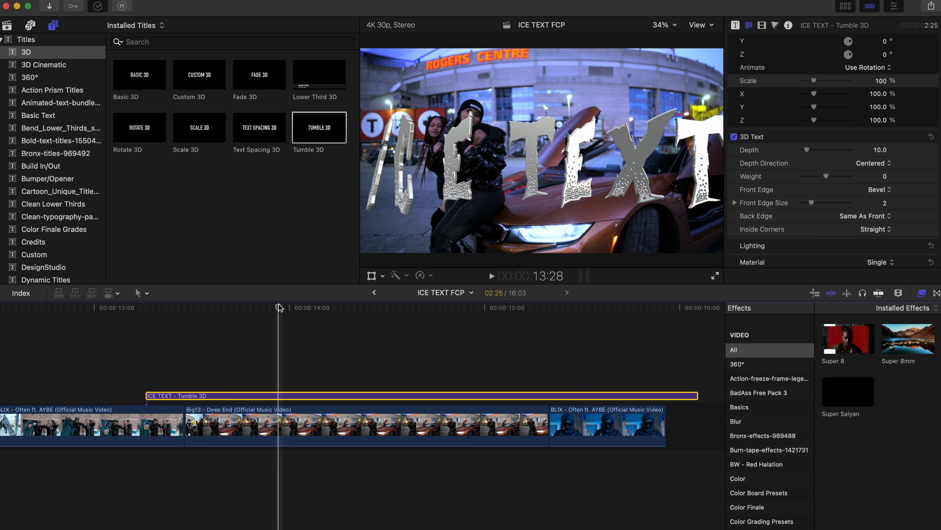
{"action": "left_click_drag", "start_coordinate": [804, 149], "coordinate": [823, 150]}
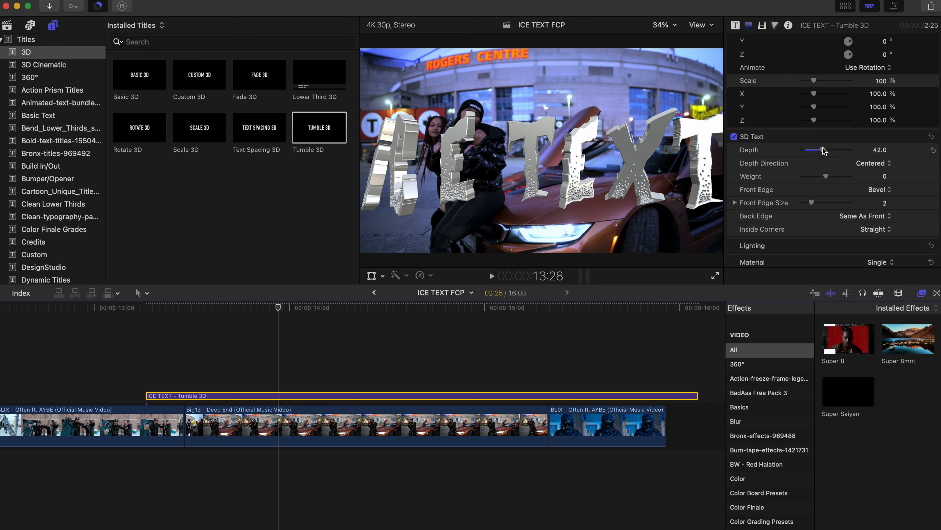
{"action": "left_click_drag", "start_coordinate": [825, 178], "coordinate": [834, 181]}
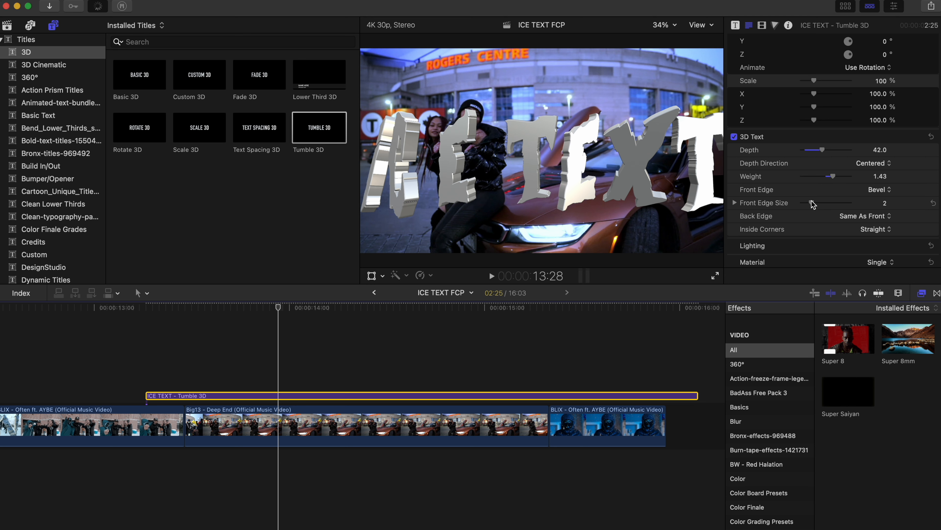
{"action": "left_click_drag", "start_coordinate": [812, 205], "coordinate": [863, 203]}
Show the 3D text's lighting settings and set the lighting style to Diagonal Left
{"action": "scroll", "coordinate": [869, 202], "scroll_direction": "down", "scroll_amount": 3}
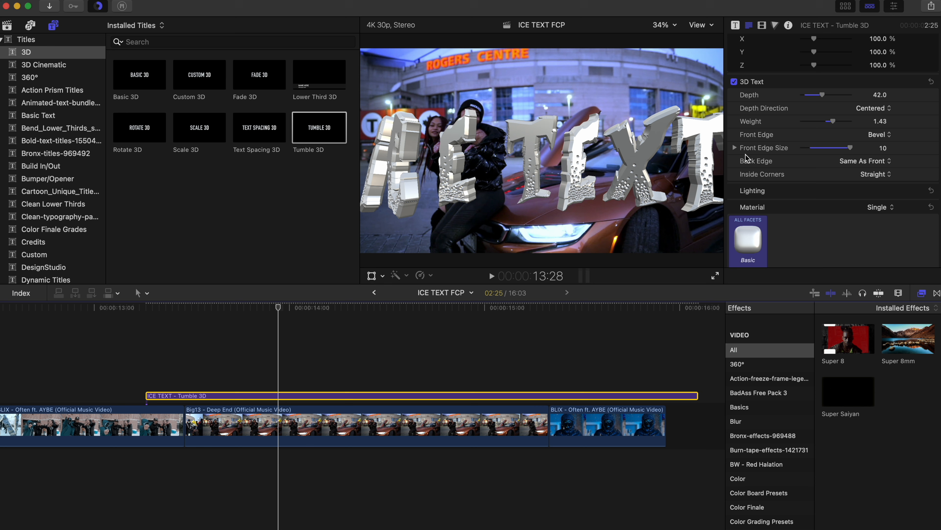
{"action": "left_click", "coordinate": [919, 191]}
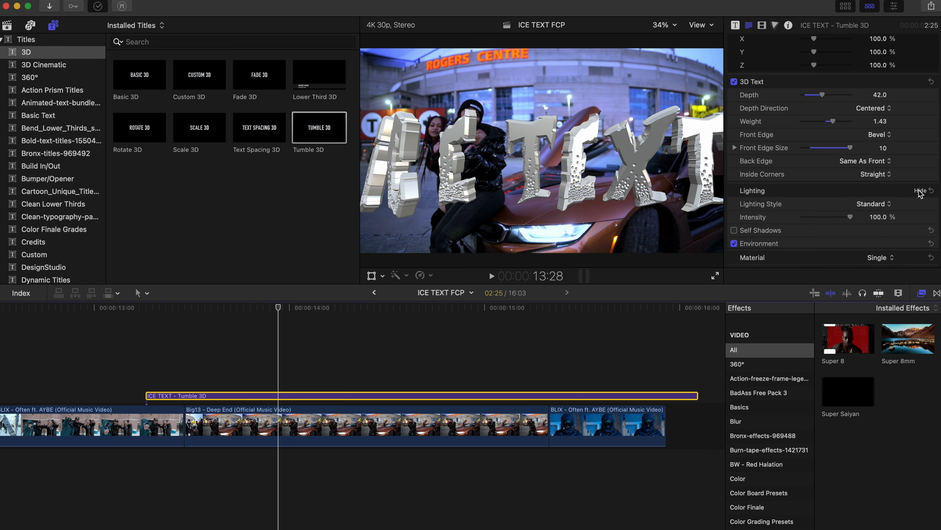
{"action": "left_click", "coordinate": [875, 204]}
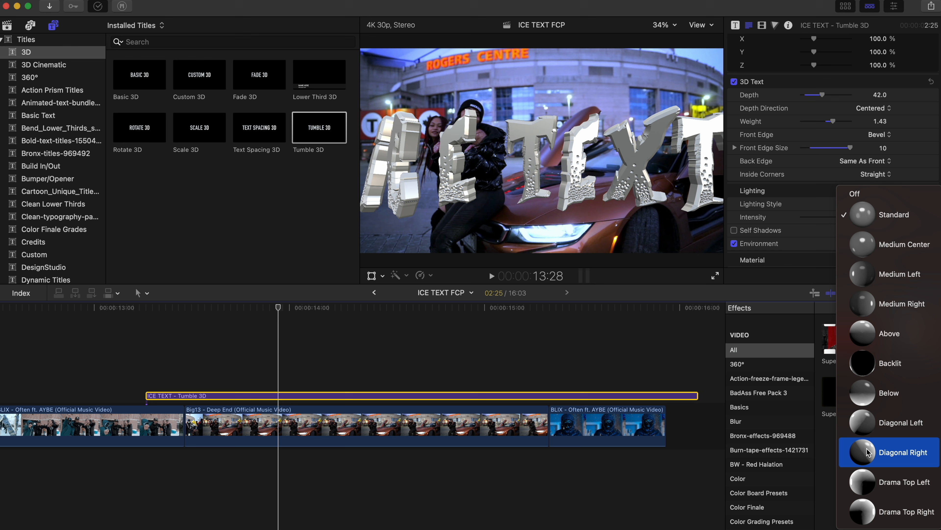
{"action": "left_click", "coordinate": [872, 423]}
Apply the Ice Block material from the Miscellaneous category to the text and raise its paint opacity to 100%
{"action": "scroll", "coordinate": [735, 160], "scroll_direction": "down", "scroll_amount": 2}
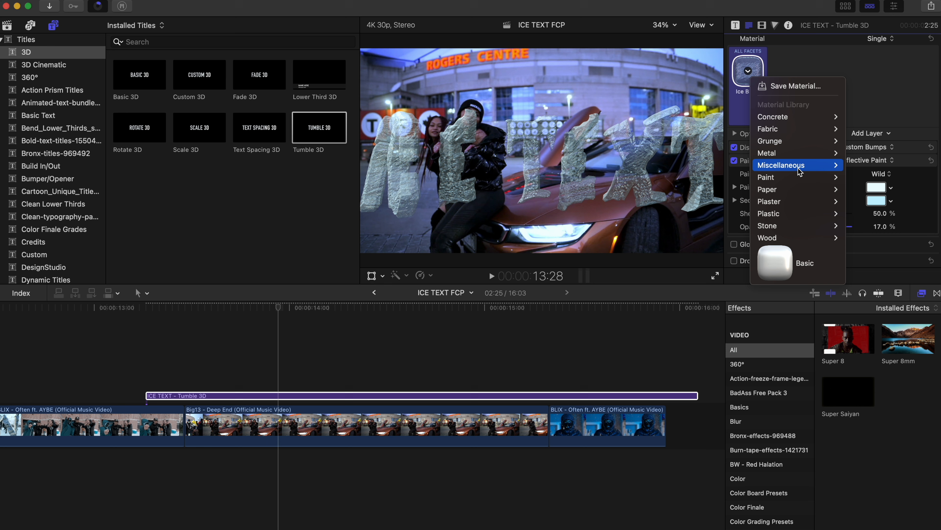
{"action": "mouse_move", "coordinate": [798, 168]}
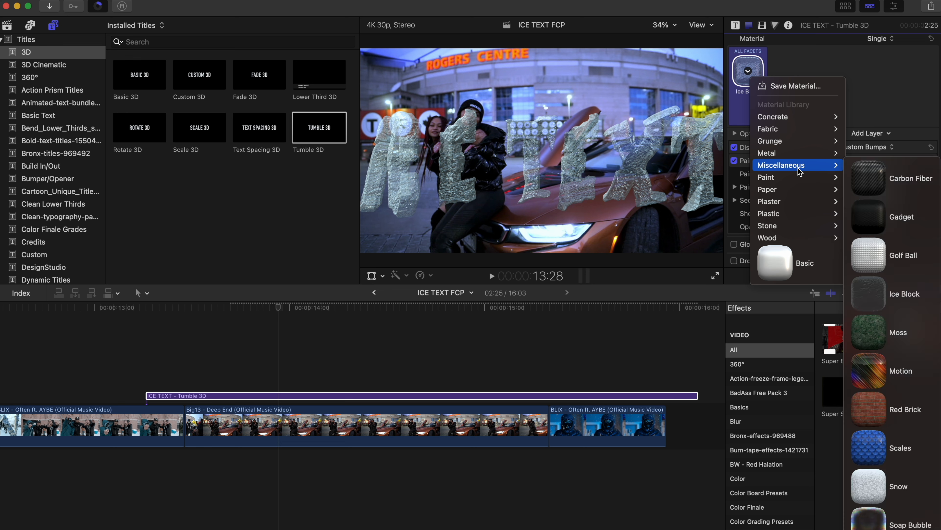
{"action": "left_click", "coordinate": [876, 297]}
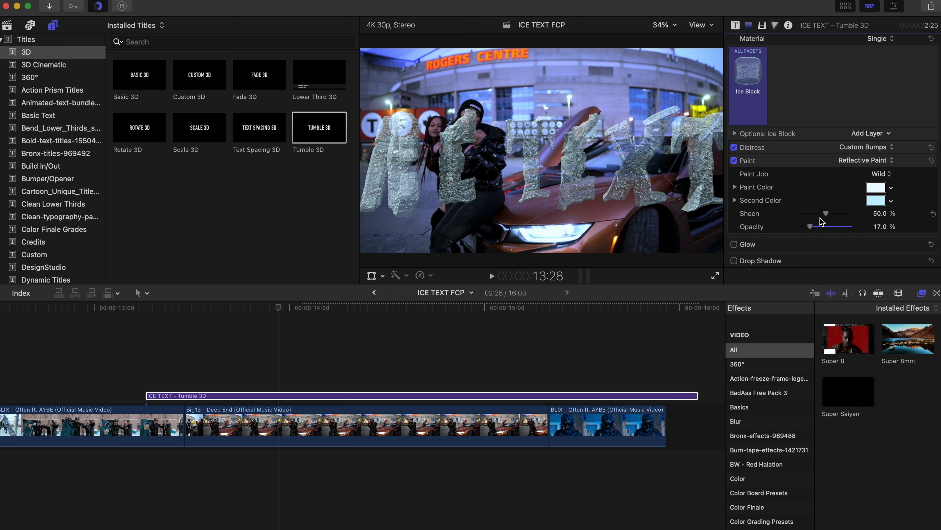
{"action": "mouse_move", "coordinate": [810, 227]}
{"action": "left_mouse_down"}
{"action": "mouse_move", "coordinate": [856, 227]}
{"action": "mouse_move", "coordinate": [862, 211]}
{"action": "mouse_move", "coordinate": [767, 216]}
{"action": "mouse_move", "coordinate": [852, 213]}
{"action": "left_mouse_up"}
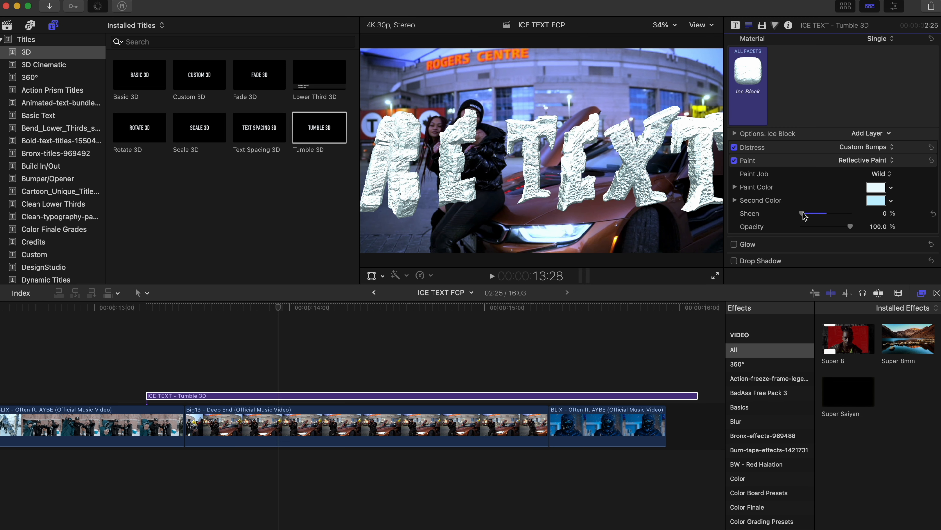
Set the Ice Block paint color to pale cyan and its second color to dark teal
{"action": "left_click", "coordinate": [891, 187]}
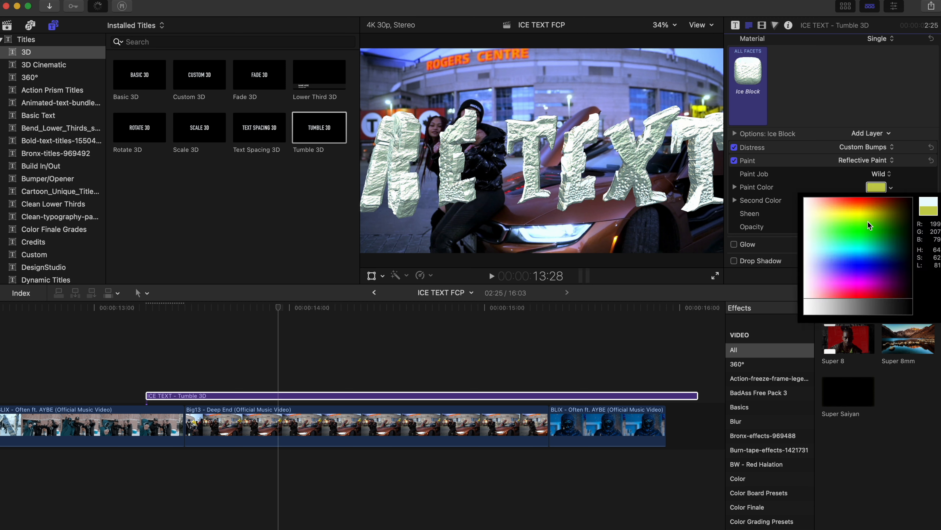
{"action": "mouse_move", "coordinate": [868, 220]}
{"action": "left_mouse_down"}
{"action": "mouse_move", "coordinate": [821, 248]}
{"action": "mouse_move", "coordinate": [833, 253]}
{"action": "mouse_move", "coordinate": [827, 263]}
{"action": "mouse_move", "coordinate": [898, 263]}
{"action": "mouse_move", "coordinate": [890, 249]}
{"action": "mouse_move", "coordinate": [823, 246]}
{"action": "mouse_move", "coordinate": [889, 246]}
{"action": "mouse_move", "coordinate": [822, 249]}
{"action": "mouse_move", "coordinate": [838, 246]}
{"action": "left_mouse_up"}
{"action": "left_click", "coordinate": [824, 248]}
{"action": "left_click", "coordinate": [891, 202]}
{"action": "left_click", "coordinate": [892, 188]}
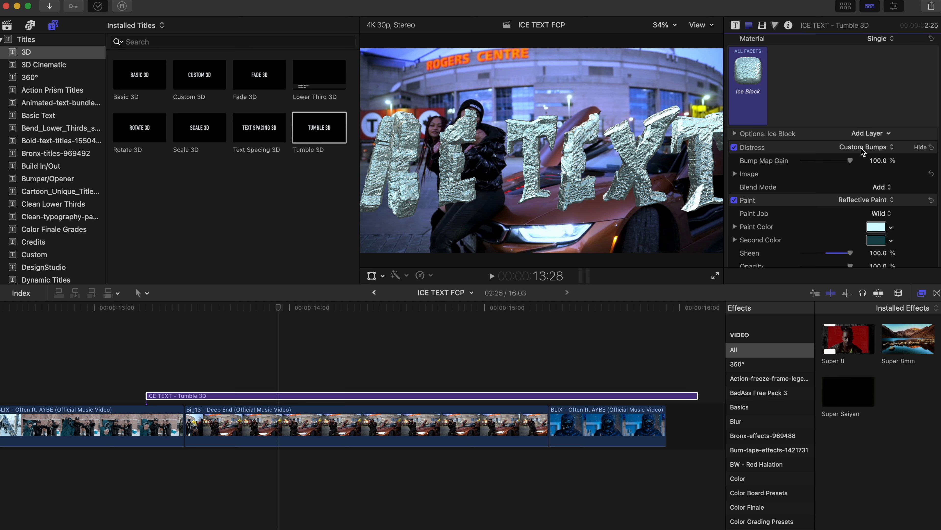
Change the material's distress type to Wavy and set its placement scale to 257%
{"action": "left_click", "coordinate": [862, 147]}
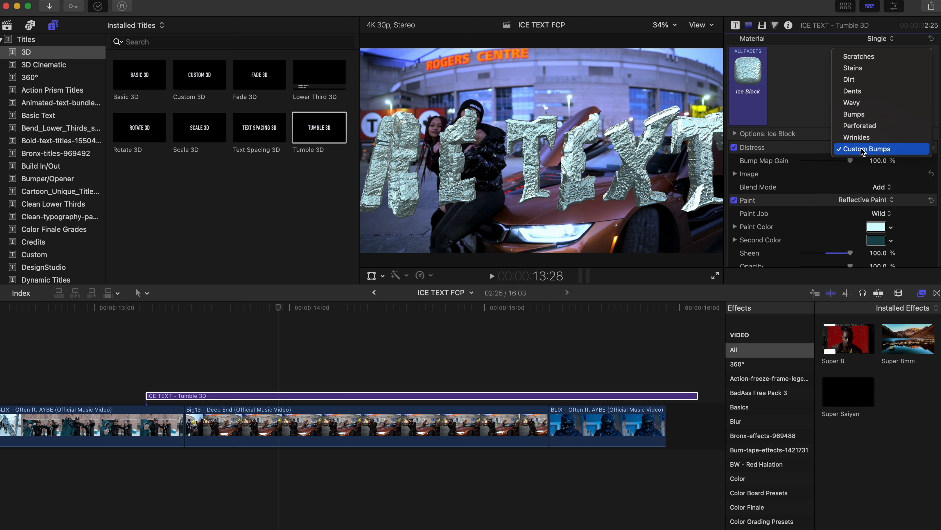
{"action": "left_click", "coordinate": [859, 108]}
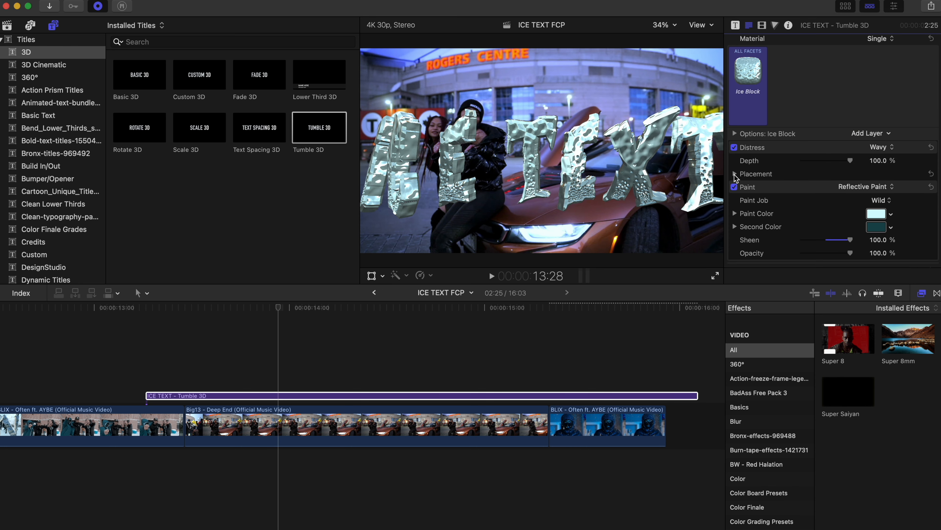
{"action": "left_click", "coordinate": [734, 174]}
{"action": "left_click_drag", "start_coordinate": [814, 244], "coordinate": [834, 242]}
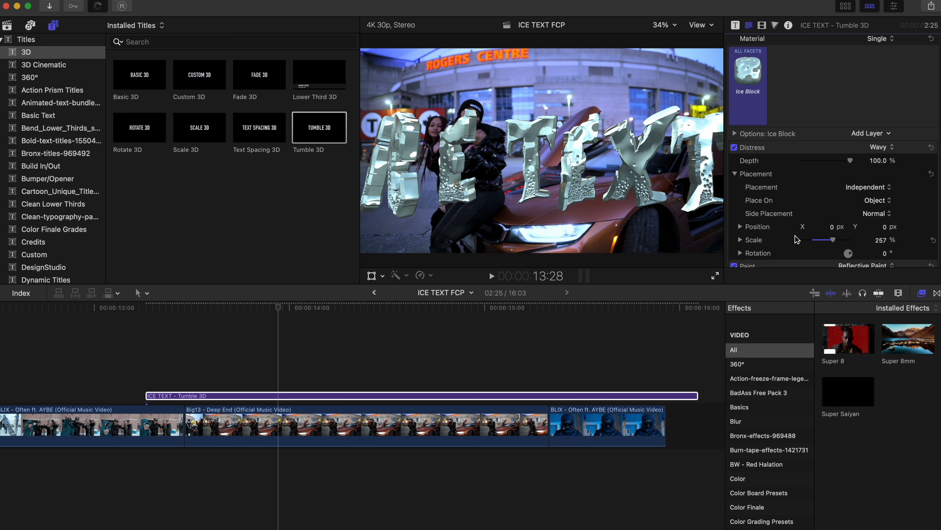
Set the paint job of the material's Reflective Paint layer to Ghost
{"action": "scroll", "coordinate": [855, 202], "scroll_direction": "down", "scroll_amount": 3}
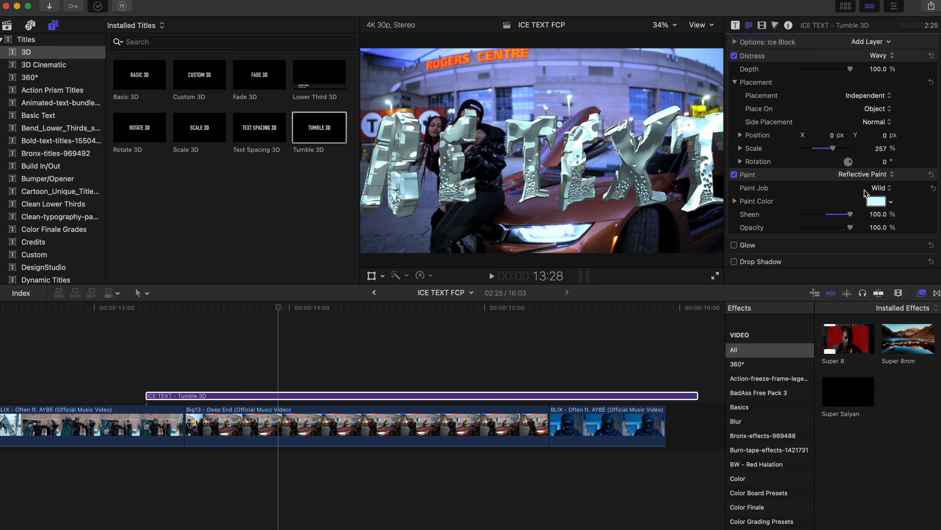
{"action": "left_click", "coordinate": [881, 187]}
{"action": "left_click", "coordinate": [893, 256]}
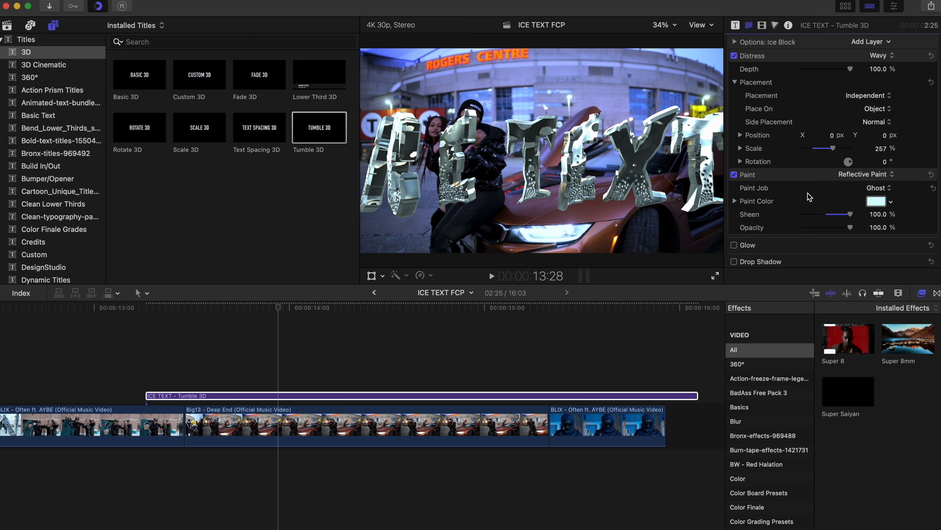
Try the Roof Top lighting environment on the 3D text and settle on Parking Lot as the environment type
{"action": "scroll", "coordinate": [809, 196], "scroll_direction": "down", "scroll_amount": 5}
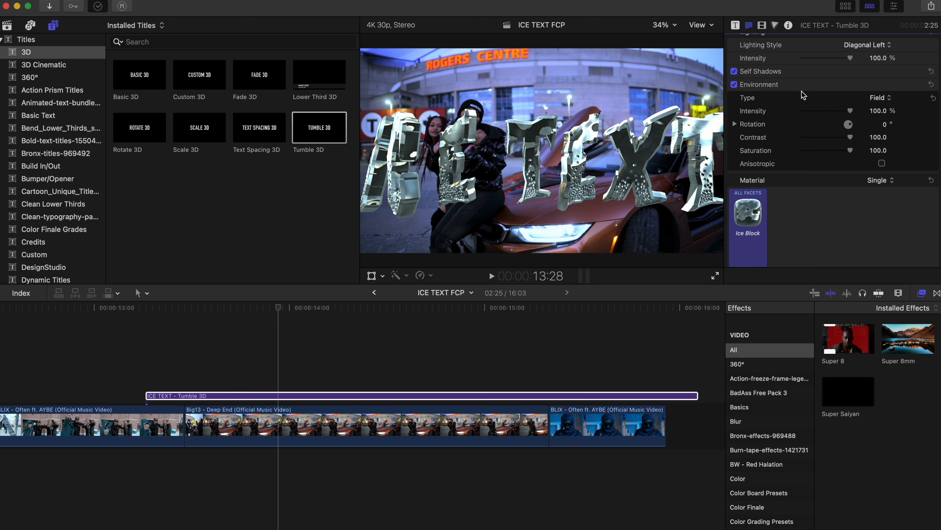
{"action": "left_click", "coordinate": [874, 97]}
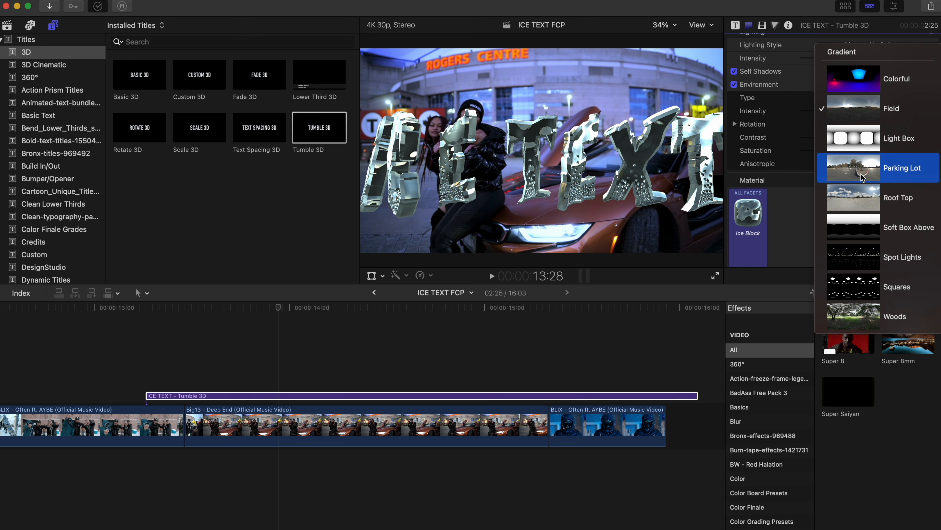
{"action": "left_click", "coordinate": [864, 195]}
{"action": "left_click", "coordinate": [872, 97]}
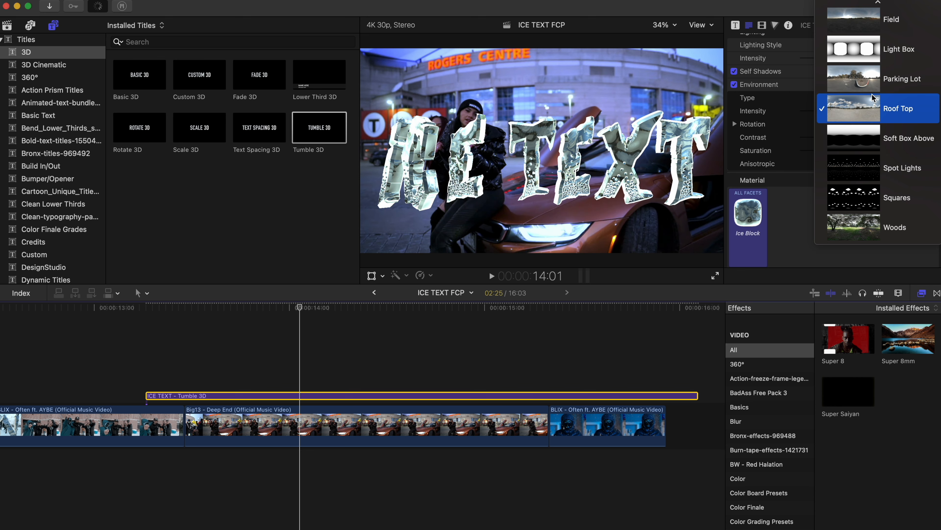
{"action": "left_click", "coordinate": [868, 82]}
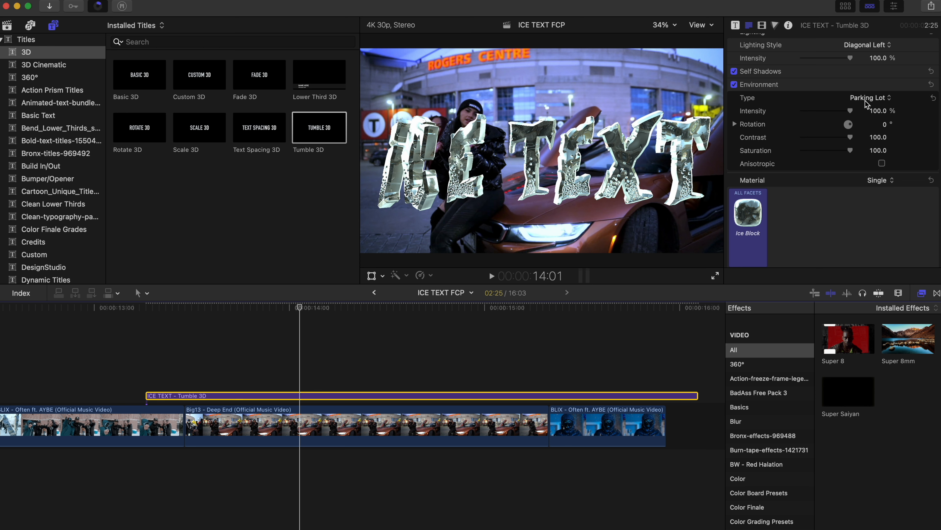
Add a Scratches distress layer to the Ice Block material
{"action": "scroll", "coordinate": [796, 225], "scroll_direction": "down", "scroll_amount": 5}
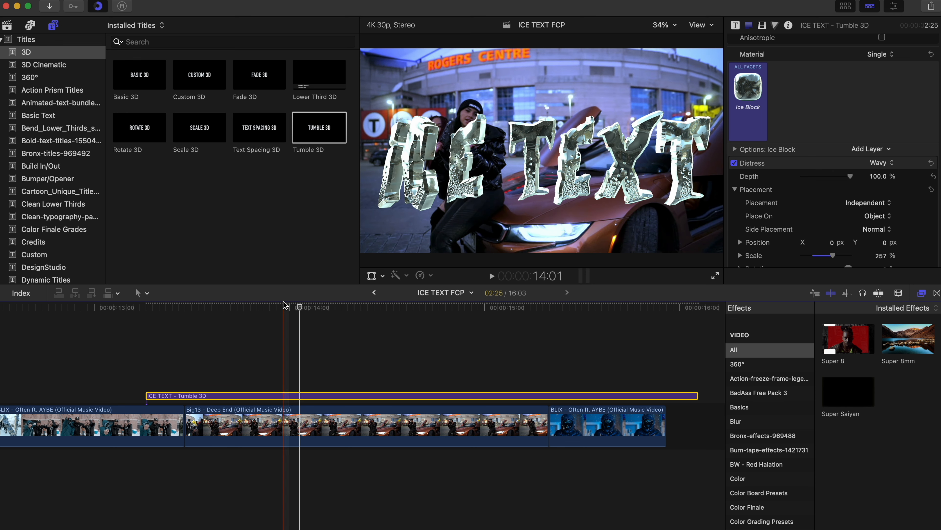
{"action": "scroll", "coordinate": [871, 82], "scroll_direction": "down", "scroll_amount": 3}
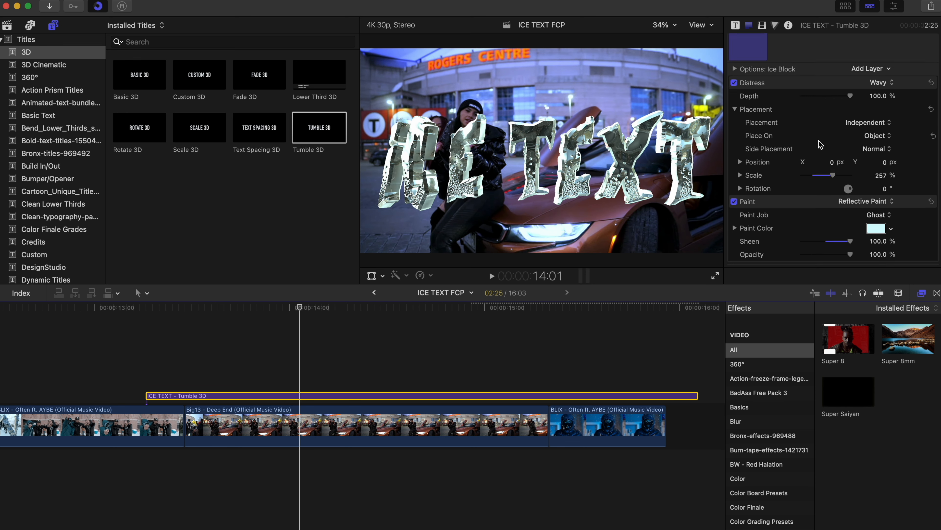
{"action": "left_click", "coordinate": [866, 80]}
{"action": "mouse_move", "coordinate": [871, 130]}
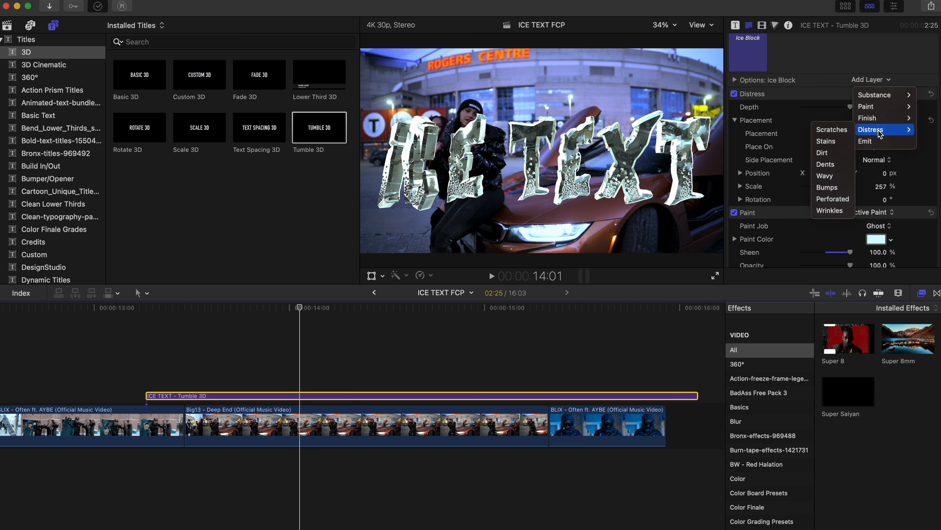
{"action": "left_click", "coordinate": [837, 133]}
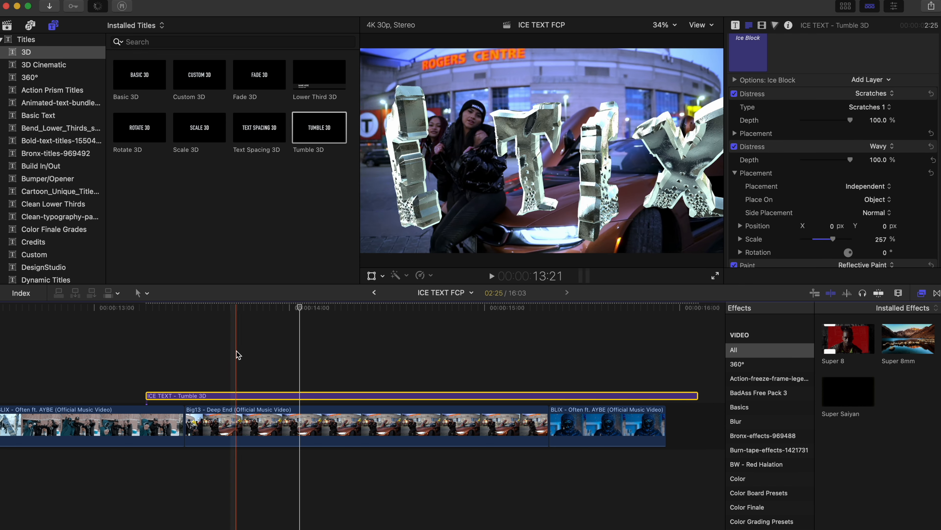
With the playhead at 13:18, expand the Scratches layer's placement settings and raise the scratch depth to about 311%
{"action": "left_click", "coordinate": [211, 307]}
{"action": "left_click", "coordinate": [734, 134]}
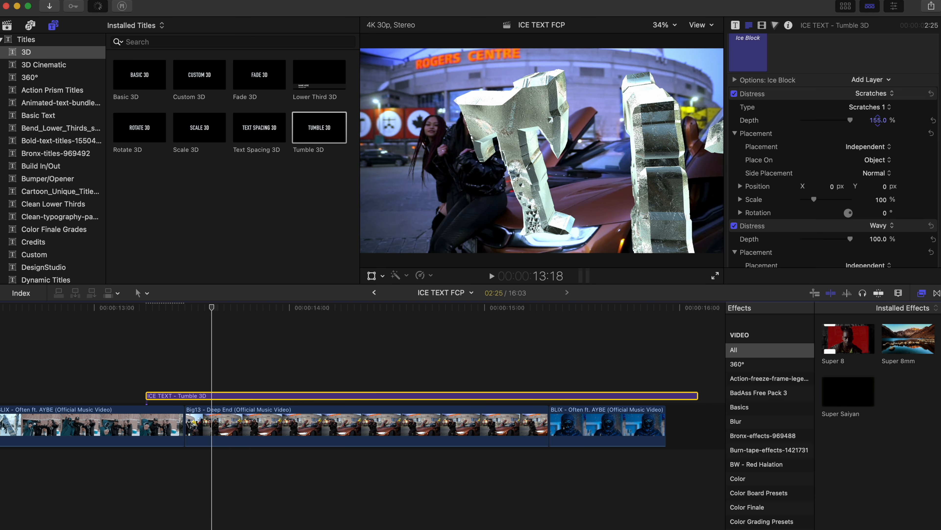
{"action": "left_click_drag", "start_coordinate": [879, 120], "coordinate": [874, 121]}
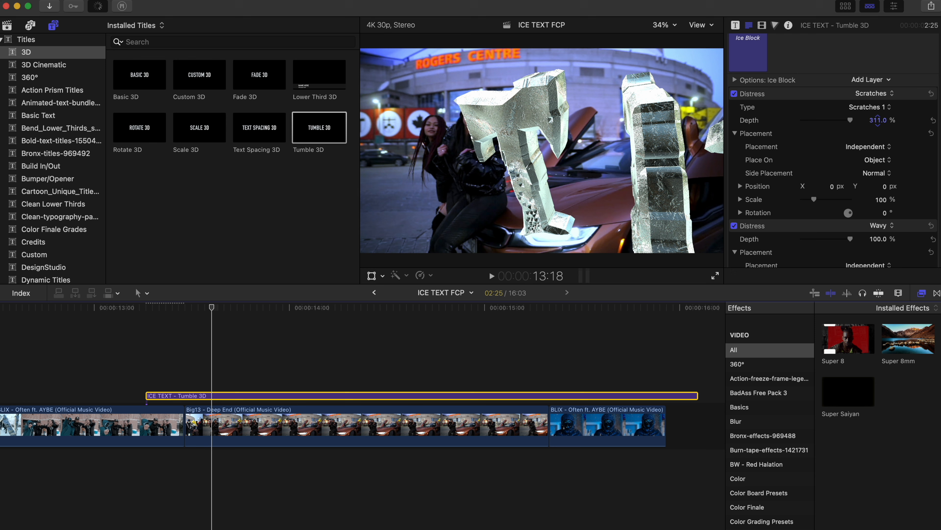
Set the Scratches layer's scale to 49% and change the Reflective Paint color to light blue, checking the title at 14:04
{"action": "mouse_move", "coordinate": [813, 199]}
{"action": "left_mouse_down"}
{"action": "mouse_move", "coordinate": [827, 202]}
{"action": "mouse_move", "coordinate": [807, 200]}
{"action": "left_mouse_up"}
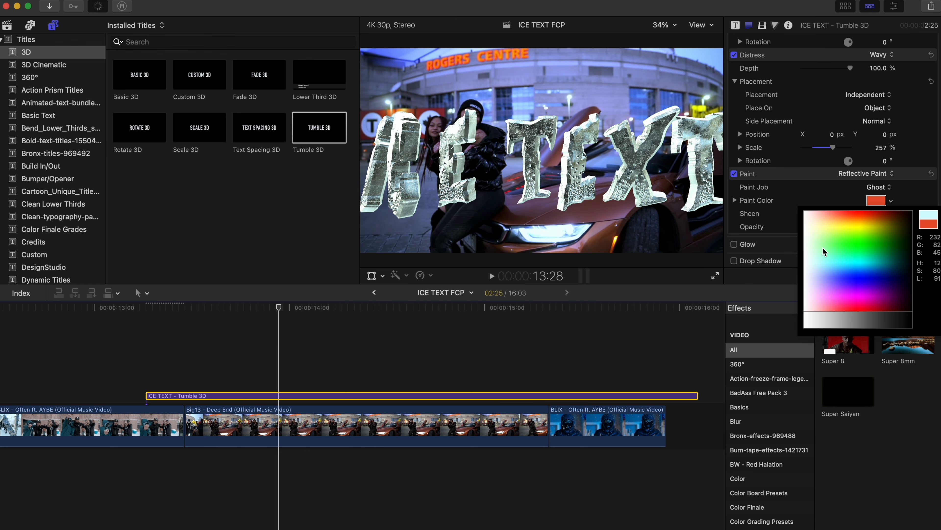
{"action": "mouse_move", "coordinate": [824, 247]}
{"action": "left_mouse_down"}
{"action": "mouse_move", "coordinate": [837, 256]}
{"action": "mouse_move", "coordinate": [825, 265]}
{"action": "left_mouse_up"}
{"action": "left_click", "coordinate": [826, 266]}
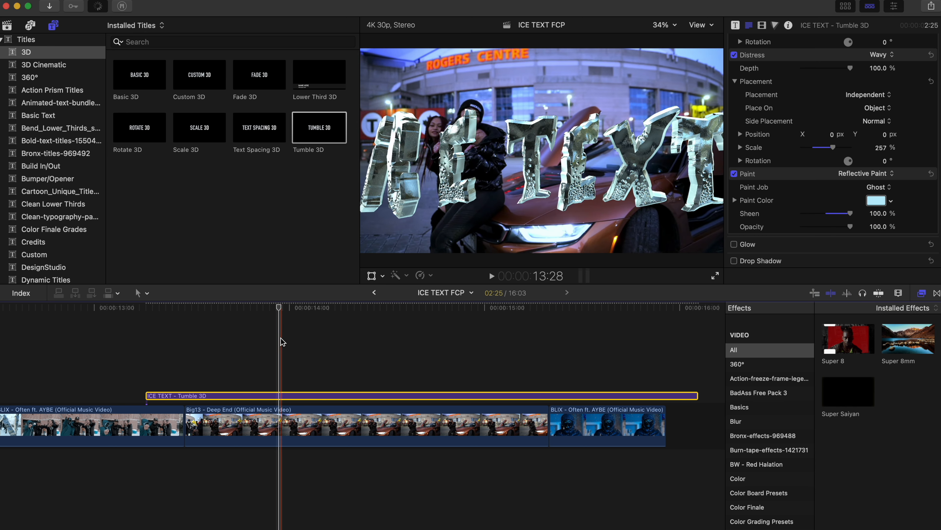
{"action": "left_click", "coordinate": [317, 309]}
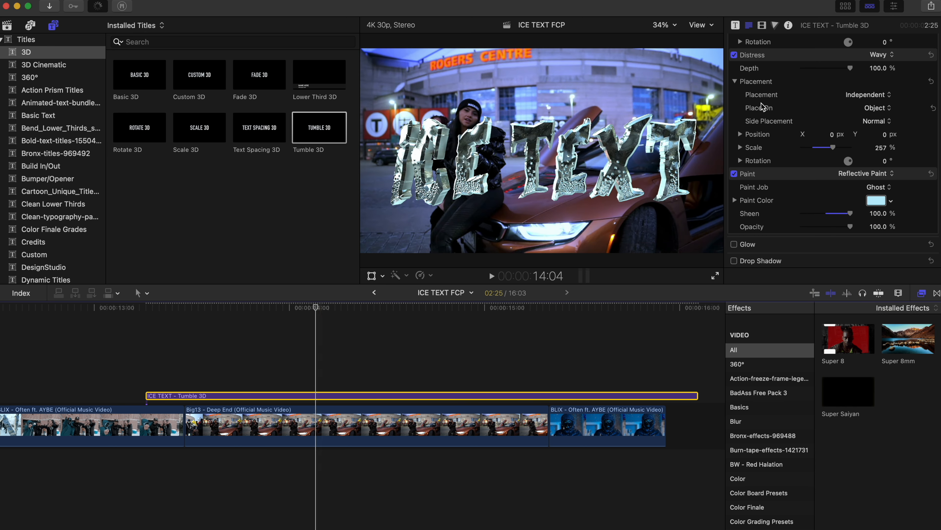
Apply the Custom LUT effect with the COOL BLUE NIGHT DIEGO LUT to the ICE TEXT title and set a partial mix
{"action": "scroll", "coordinate": [801, 70], "scroll_direction": "up", "scroll_amount": 15}
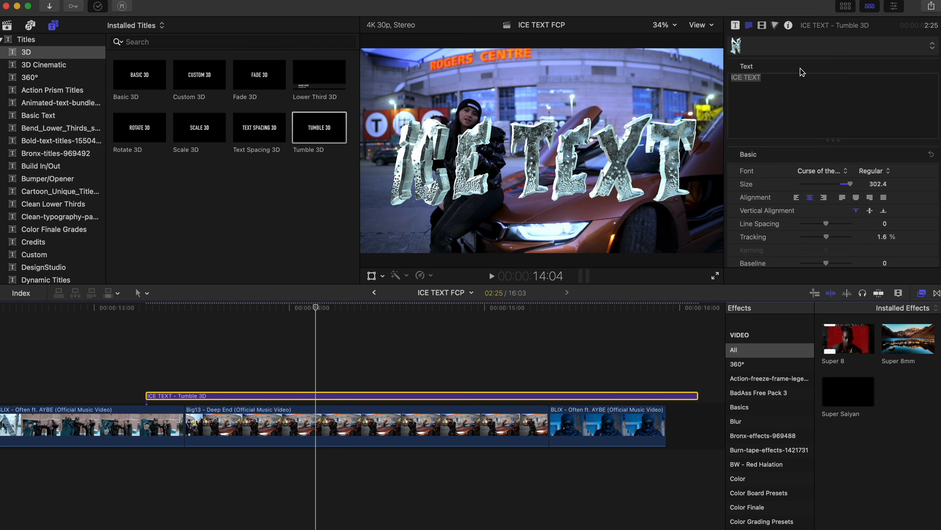
{"action": "left_click", "coordinate": [763, 25]}
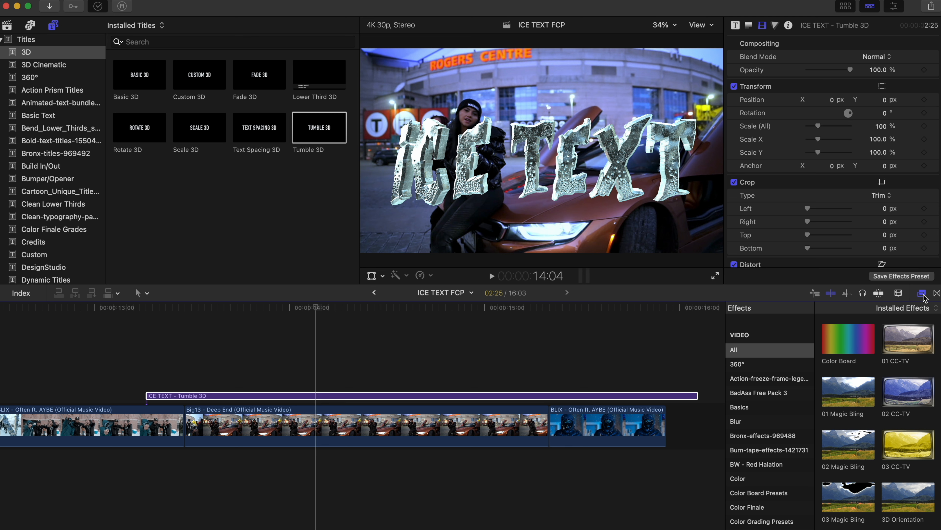
{"action": "left_click", "coordinate": [937, 293]}
{"action": "left_click", "coordinate": [922, 293]}
{"action": "scroll", "coordinate": [878, 423], "scroll_direction": "down", "scroll_amount": 5}
{"action": "left_click_drag", "start_coordinate": [848, 391], "coordinate": [326, 395]}
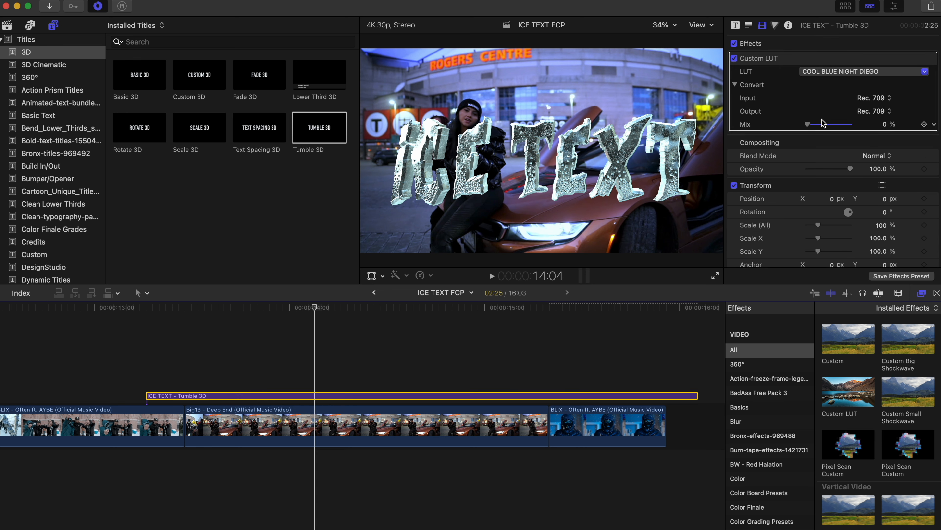
{"action": "mouse_move", "coordinate": [808, 124]}
{"action": "left_mouse_down"}
{"action": "mouse_move", "coordinate": [841, 125]}
{"action": "mouse_move", "coordinate": [823, 125]}
{"action": "left_mouse_up"}
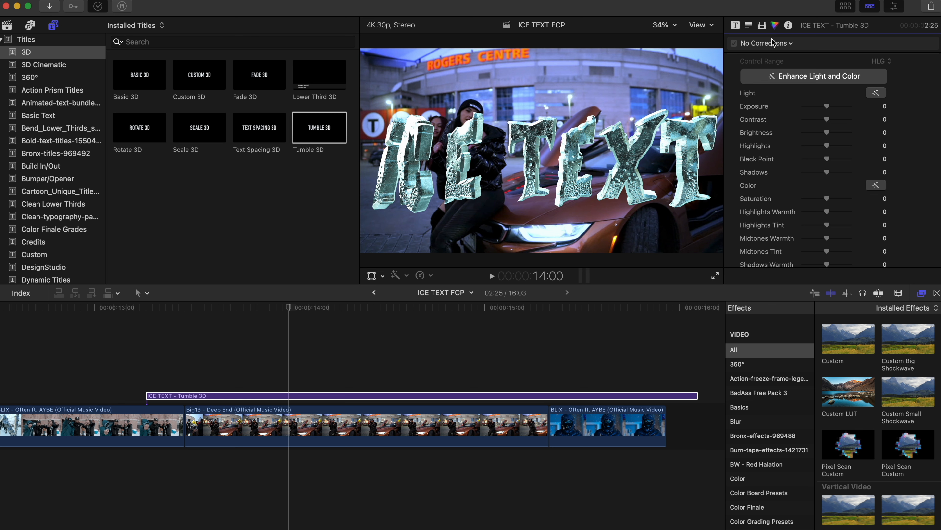
Add a Color Adjustments correction to the ICE TEXT title and set its highlights warmth to -25
{"action": "left_click", "coordinate": [780, 45]}
{"action": "left_click", "coordinate": [790, 115]}
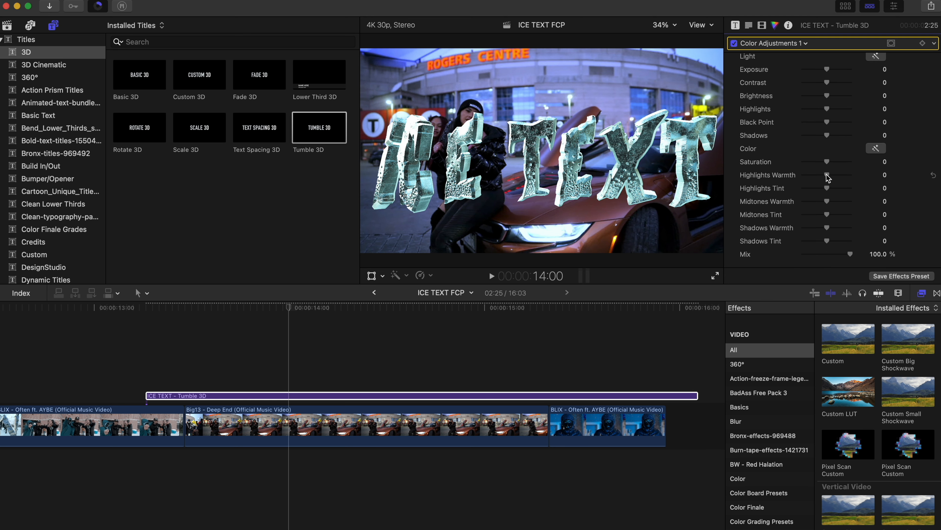
{"action": "left_click_drag", "start_coordinate": [825, 174], "coordinate": [821, 174]}
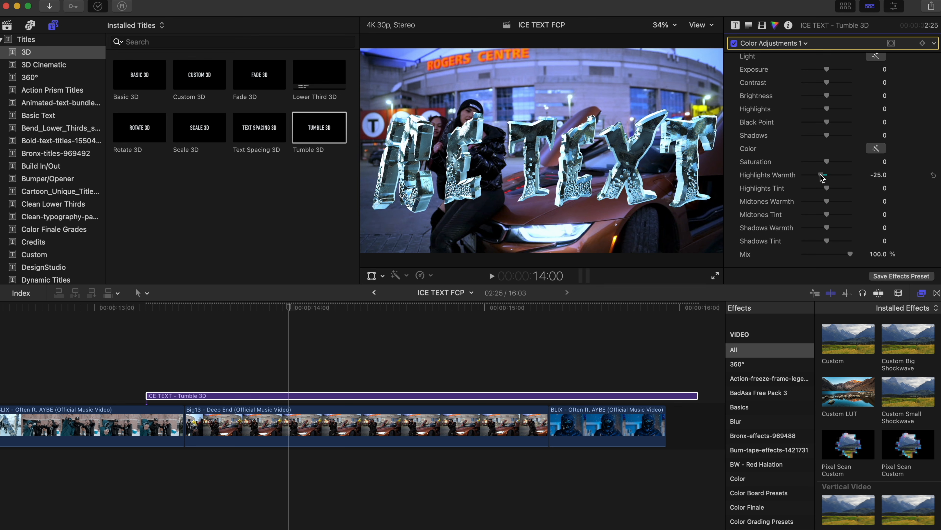
Play back the earlier BLIX clips between about 10:00 and 13:06 to review their ice titles
{"action": "left_click", "coordinate": [413, 396]}
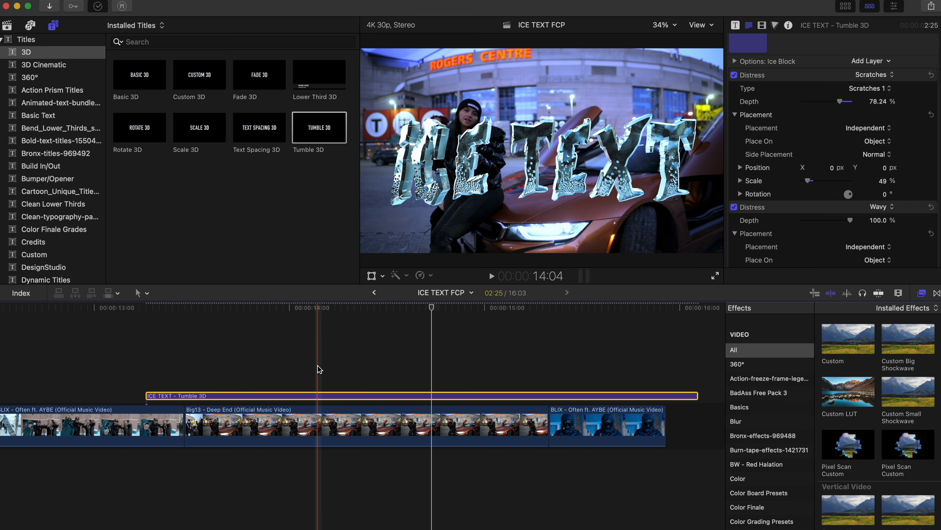
{"action": "key", "text": "super+minus"}
{"action": "scroll", "coordinate": [318, 364], "scroll_direction": "left", "scroll_amount": 10}
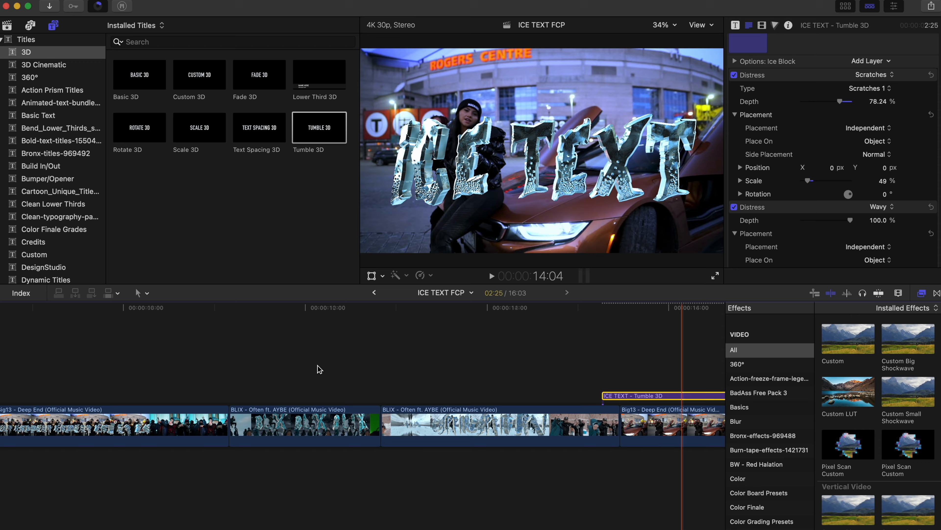
{"action": "key", "text": "space"}
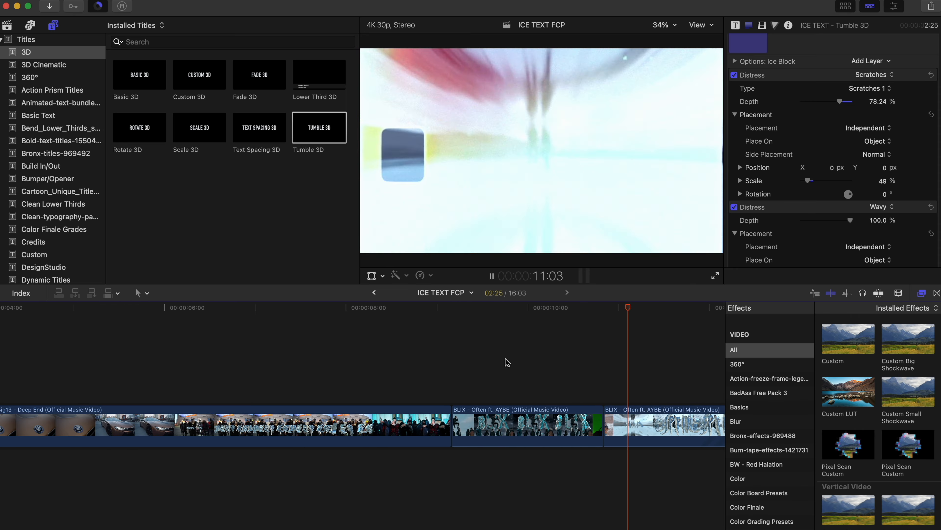
{"action": "key", "text": "space"}
{"action": "scroll", "coordinate": [415, 380], "scroll_direction": "right", "scroll_amount": 1}
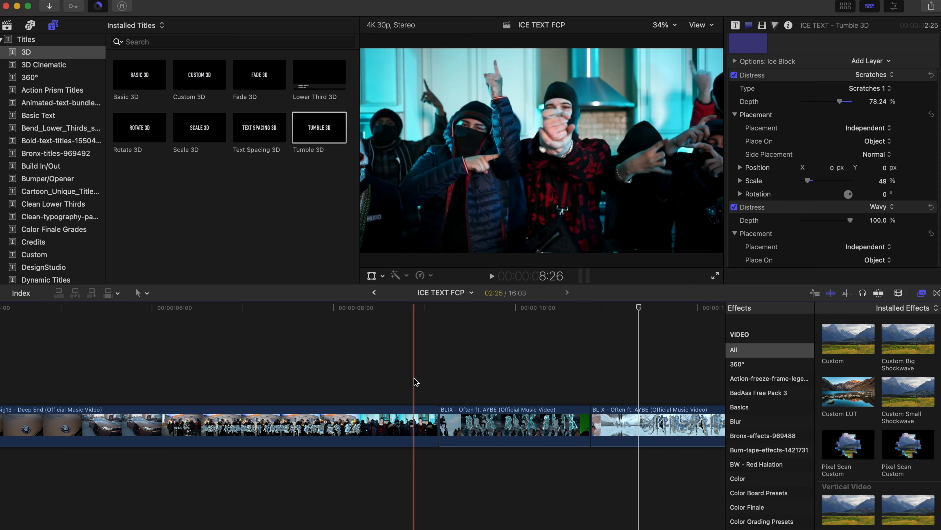
{"action": "key", "text": "space"}
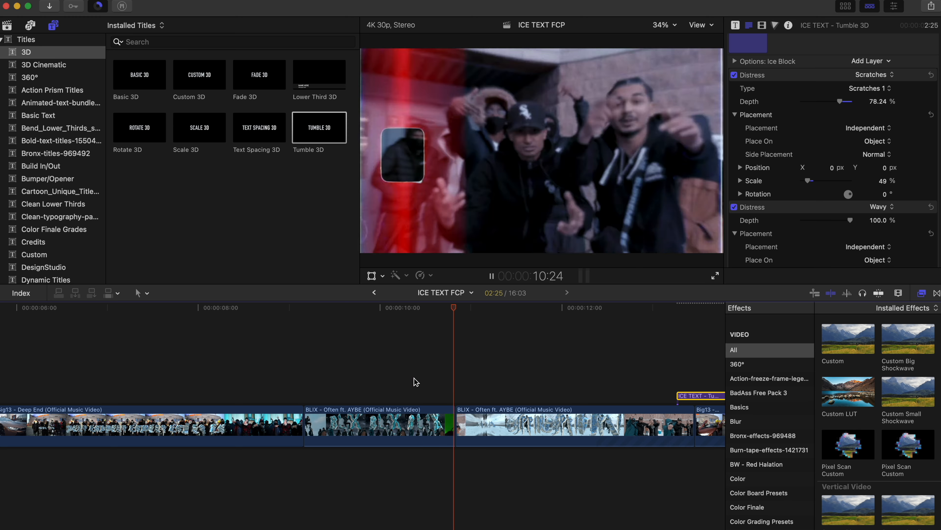
{"action": "left_click", "coordinate": [311, 393]}
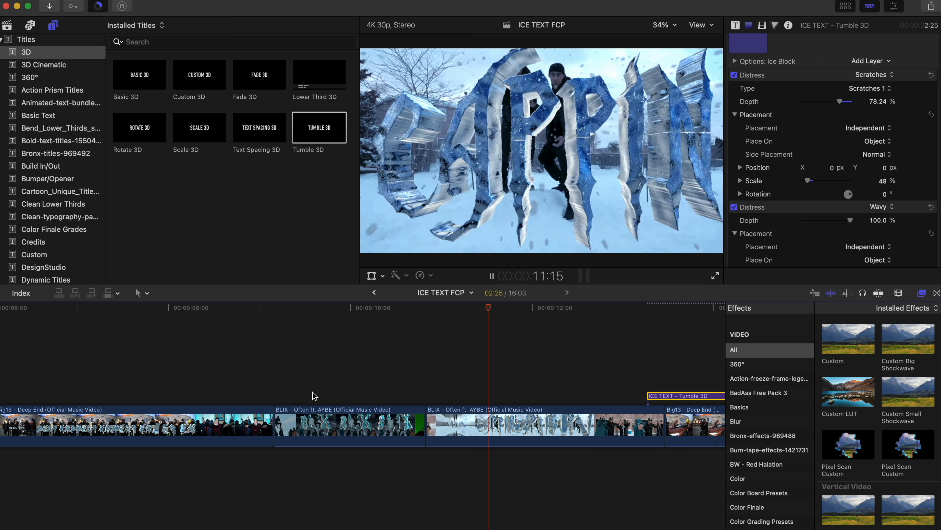
{"action": "key", "text": "space"}
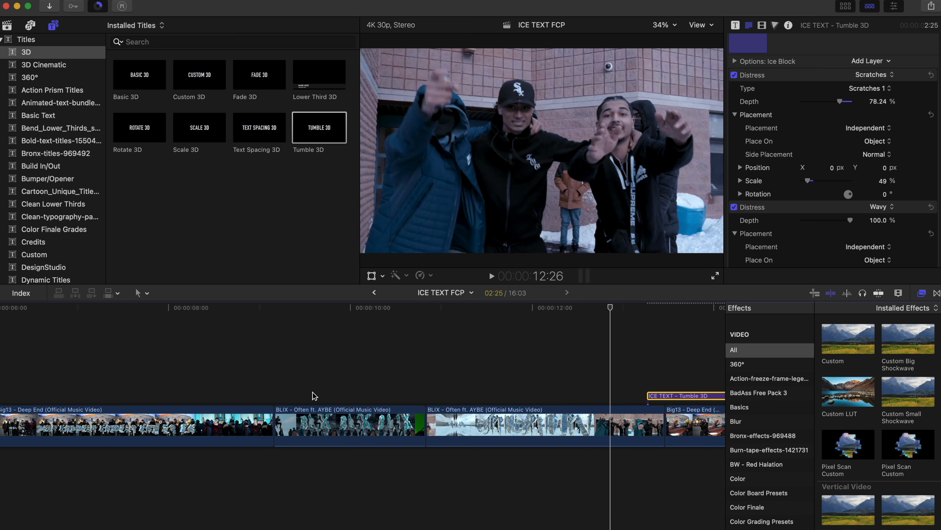
{"action": "scroll", "coordinate": [314, 395], "scroll_direction": "right", "scroll_amount": 5}
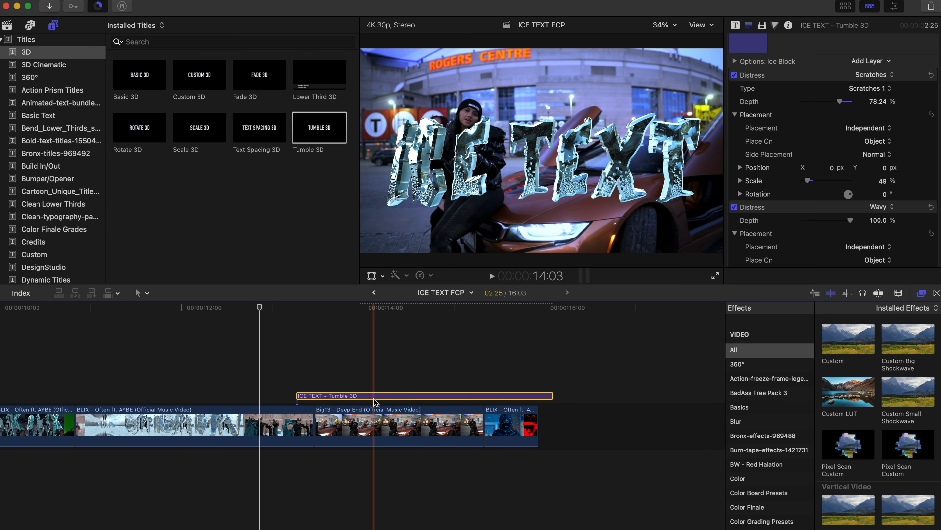
{"action": "scroll", "coordinate": [374, 400], "scroll_direction": "left", "scroll_amount": 3}
{"action": "key", "text": "space"}
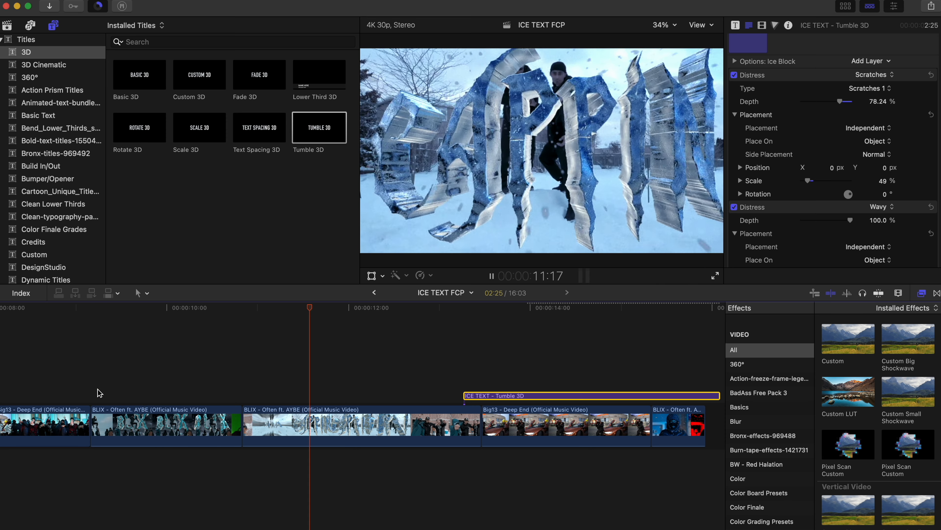
{"action": "key", "text": "space"}
{"action": "scroll", "coordinate": [97, 392], "scroll_direction": "left", "scroll_amount": 15}
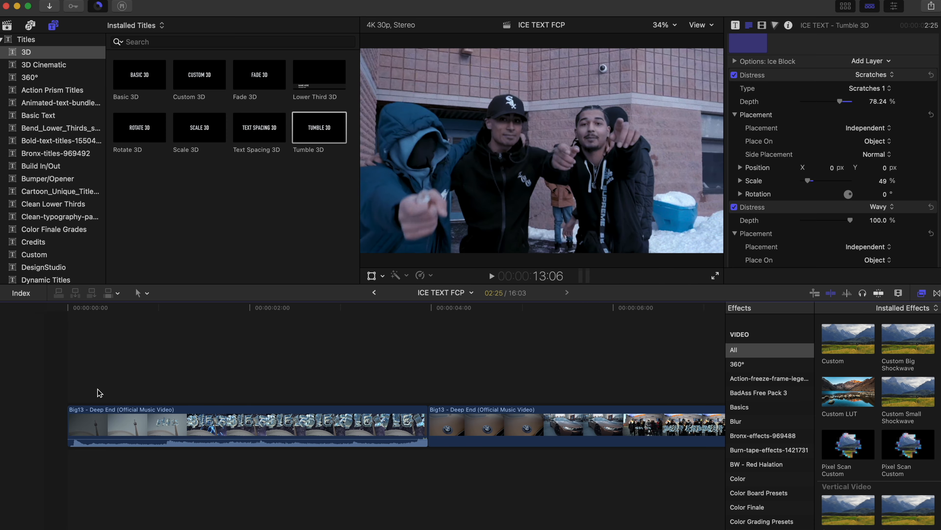
Play the opening Big13 clip, extend its end so it lasts 4:20, and play across the new cut
{"action": "left_click", "coordinate": [108, 393]}
{"action": "key", "text": "space"}
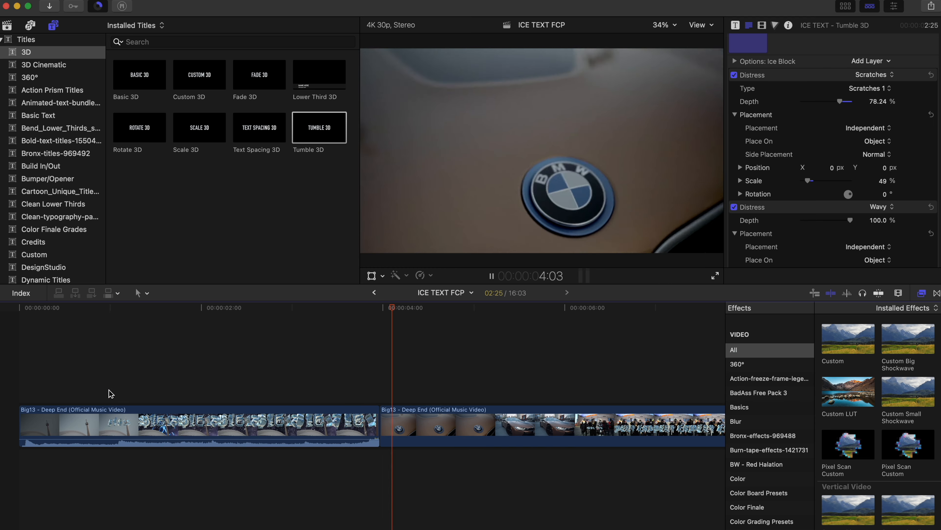
{"action": "key", "text": "space"}
{"action": "left_click_drag", "start_coordinate": [374, 412], "coordinate": [460, 412]}
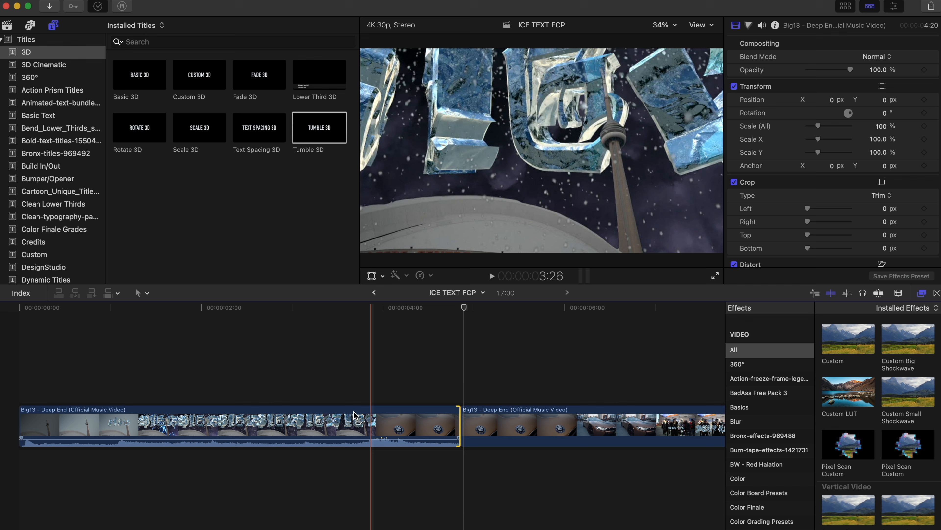
{"action": "key", "text": "space"}
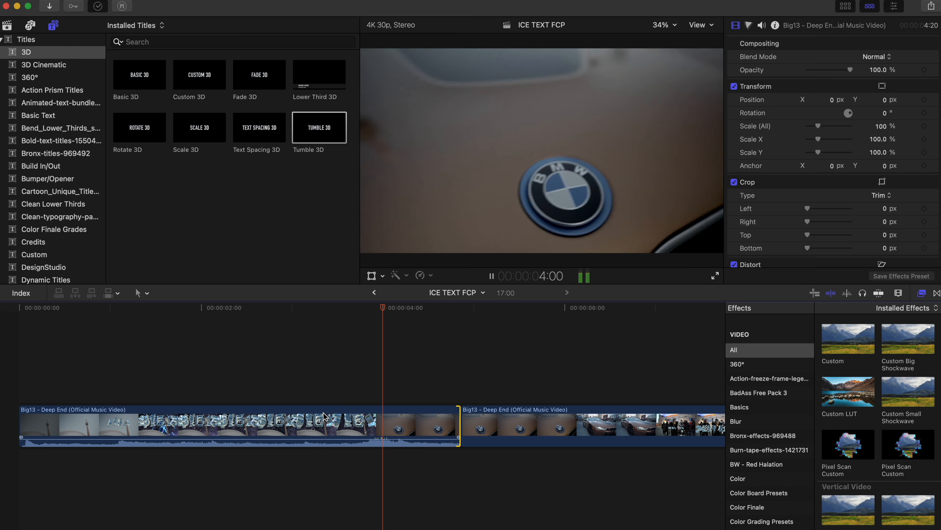
Turn the ICE TEXT title into a compound clip named ICE
{"action": "scroll", "coordinate": [322, 412], "scroll_direction": "right", "scroll_amount": 20}
{"action": "scroll", "coordinate": [326, 403], "scroll_direction": "left", "scroll_amount": 2}
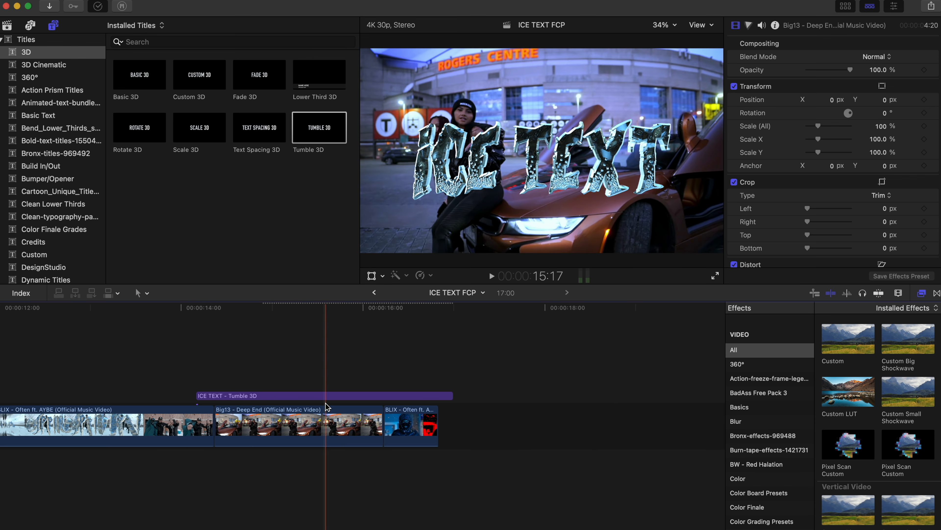
{"action": "key", "text": "super+equal"}
{"action": "left_click", "coordinate": [321, 396]}
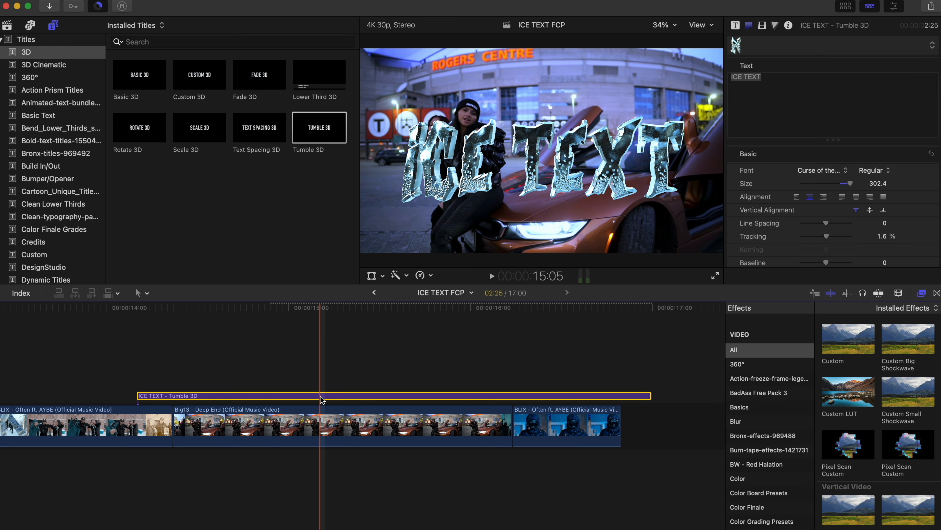
{"action": "right_click", "coordinate": [320, 396]}
{"action": "left_click", "coordinate": [381, 311]}
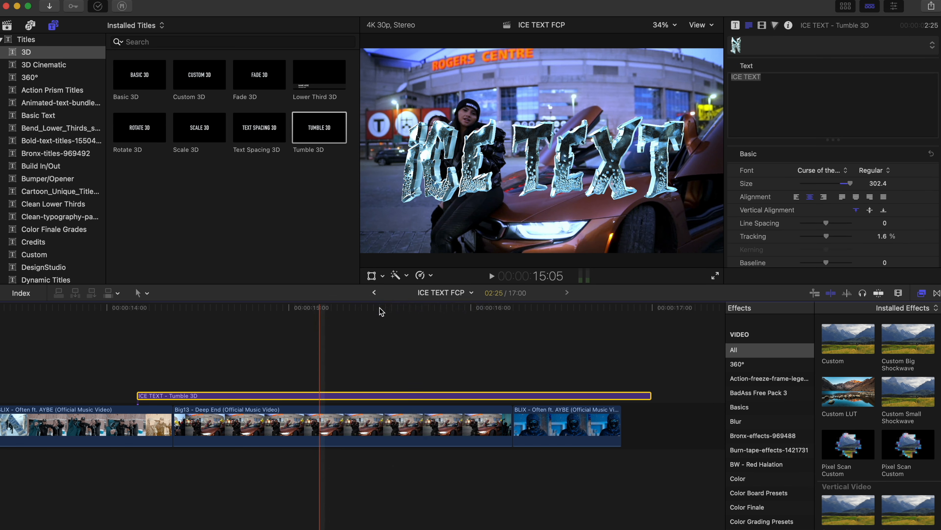
{"action": "type", "text": "ICE"}
{"action": "key", "text": "Return"}
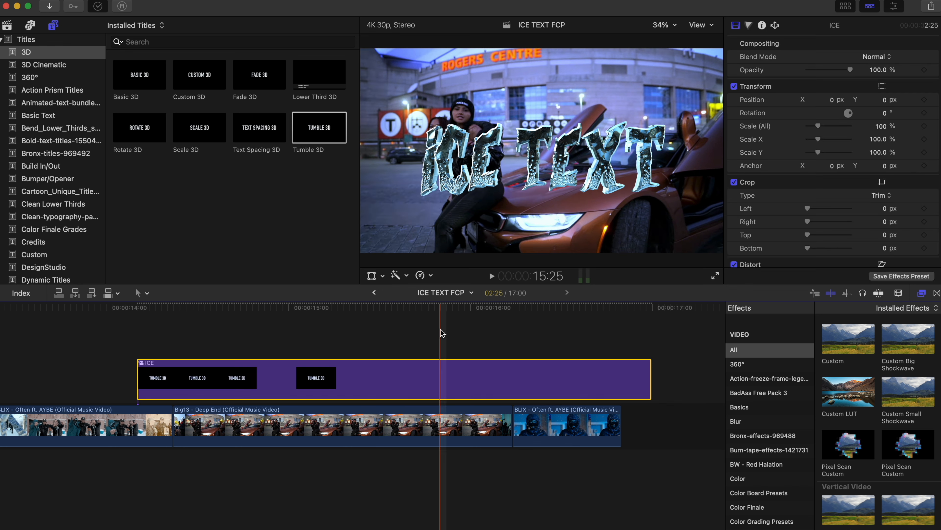
Try reversing the ICE compound clip and undo the reversal
{"action": "left_click", "coordinate": [431, 276]}
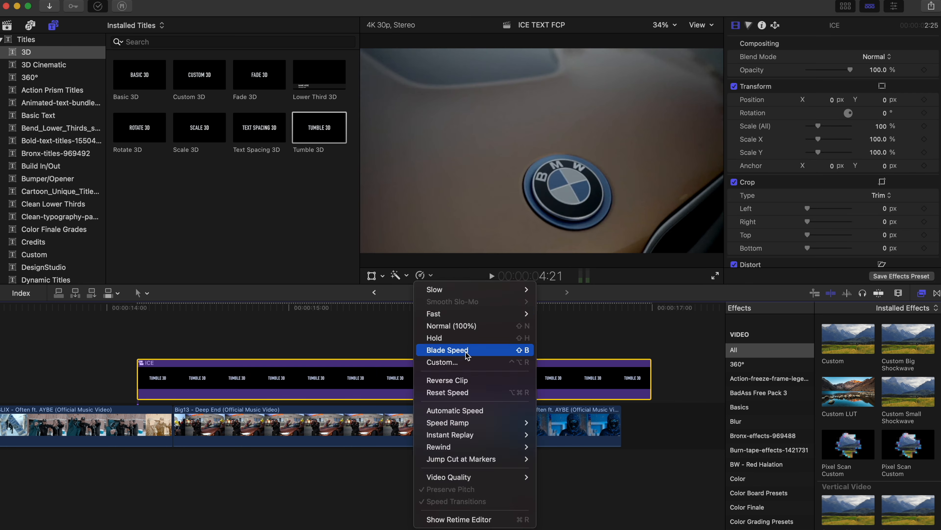
{"action": "left_click", "coordinate": [466, 380]}
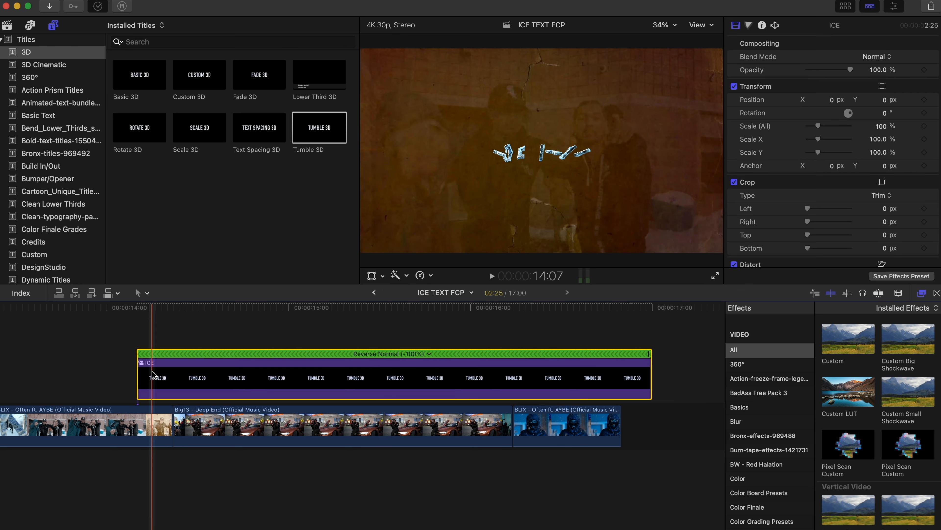
{"action": "key", "text": "super+z"}
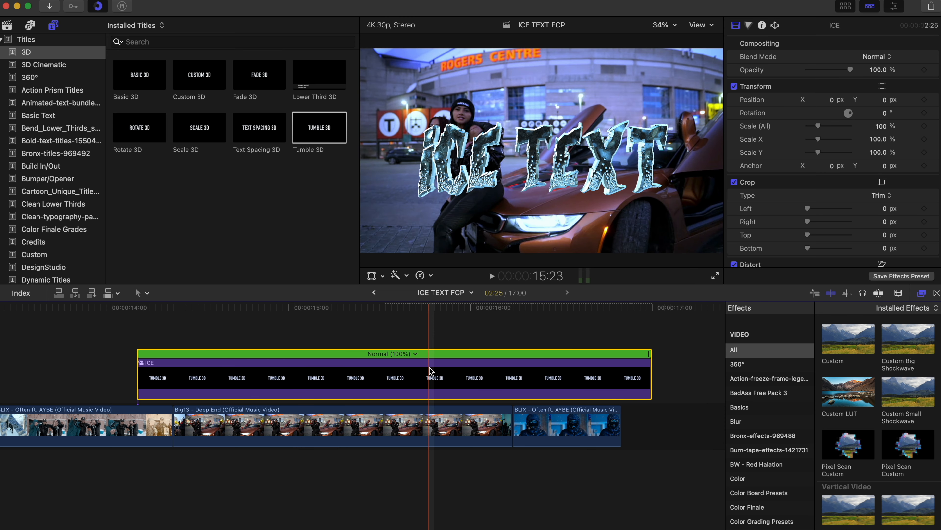
Reverse the ICE compound clip's playback and split it at 15:08
{"action": "left_click", "coordinate": [431, 276]}
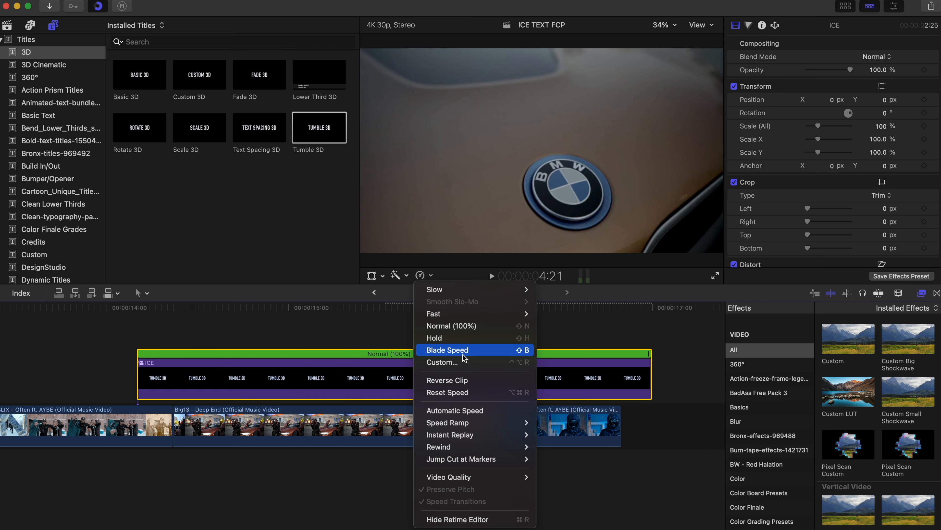
{"action": "left_click", "coordinate": [463, 379]}
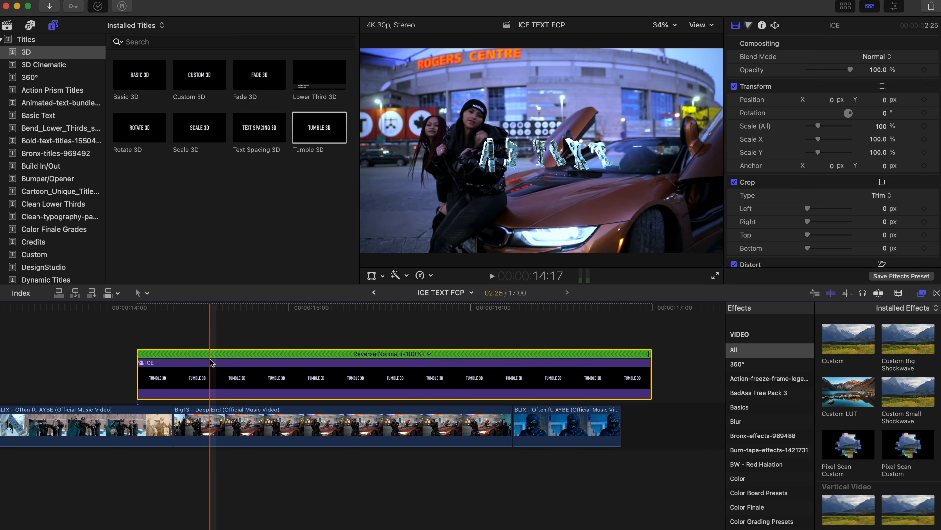
{"action": "key", "text": "super+b"}
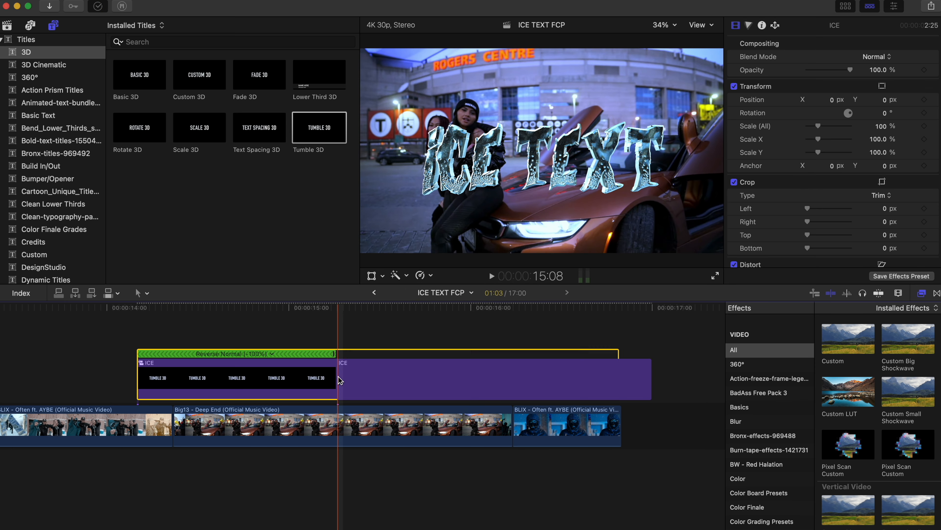
Speed up the first reversed ICE piece to about -338% and move the second piece up against its end
{"action": "left_click", "coordinate": [331, 380]}
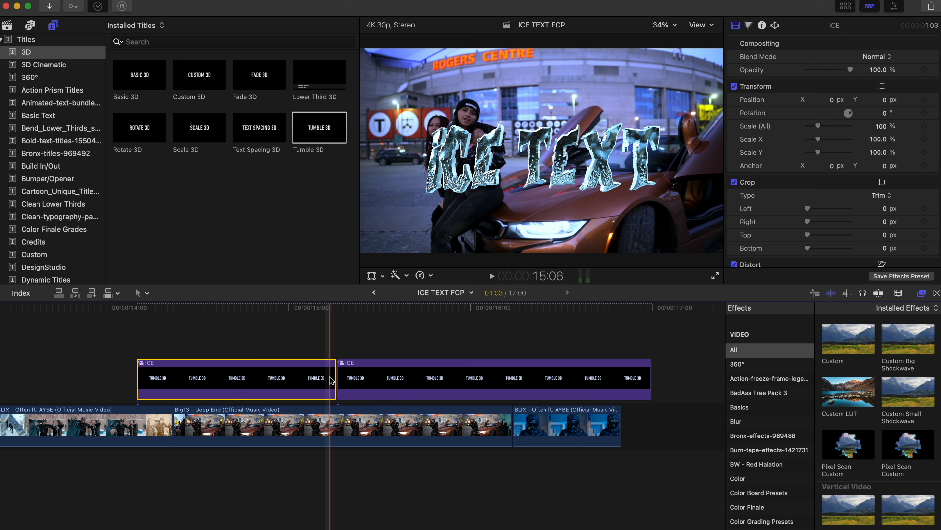
{"action": "key", "text": "super+r"}
{"action": "left_click_drag", "start_coordinate": [334, 352], "coordinate": [193, 366]}
{"action": "left_click_drag", "start_coordinate": [373, 378], "coordinate": [245, 377]}
Try splitting the second ICE piece at 14:19 and again further along, deleting the remainder after the second split
{"action": "key", "text": "super+equal"}
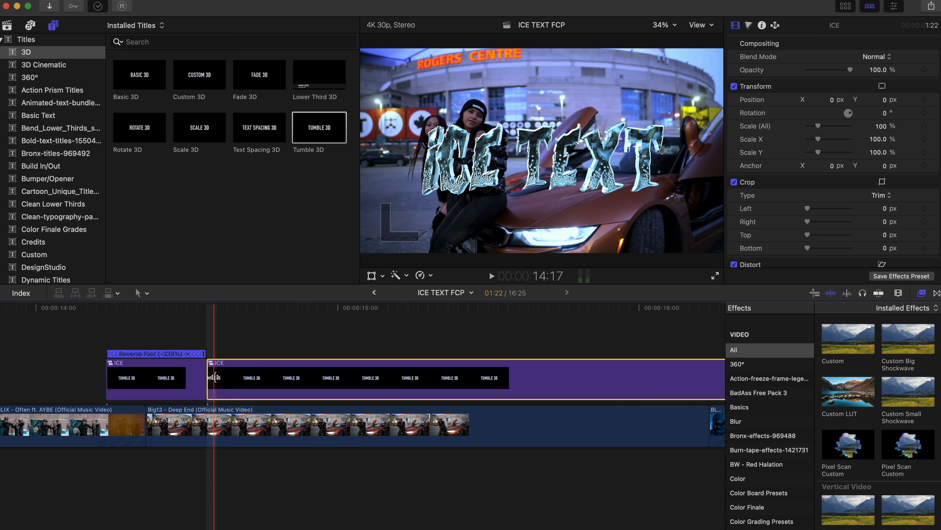
{"action": "left_click", "coordinate": [211, 308]}
{"action": "key", "text": "Right"}
{"action": "key", "text": "Right"}
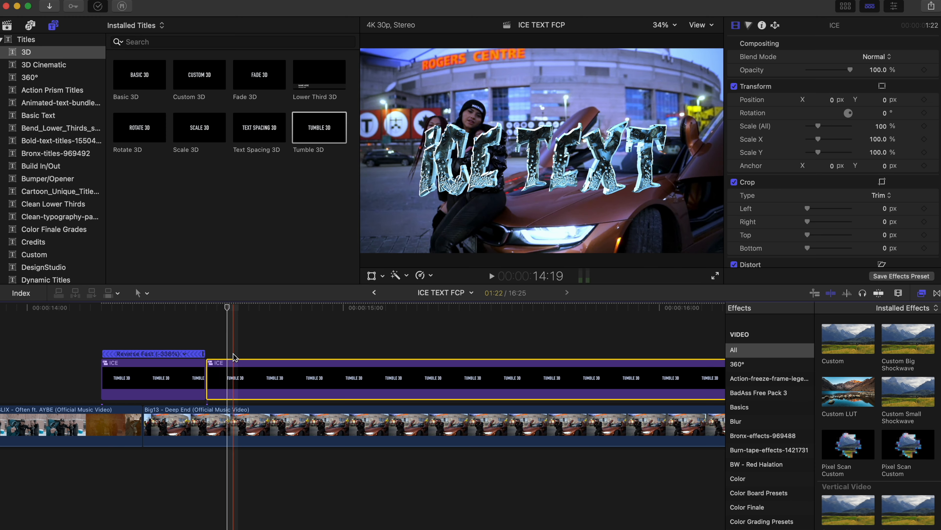
{"action": "key", "text": "super+b"}
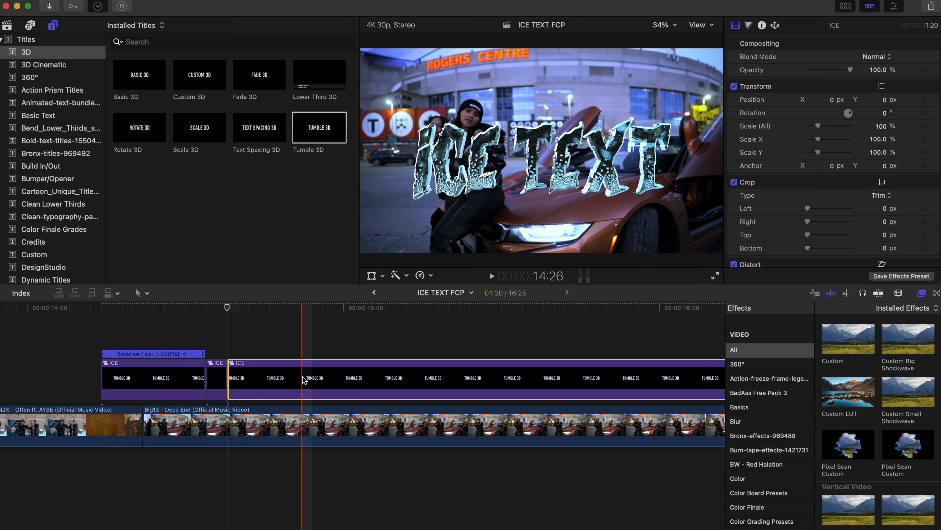
{"action": "key", "text": "super+b"}
{"action": "left_click", "coordinate": [370, 385]}
{"action": "key", "text": "Delete"}
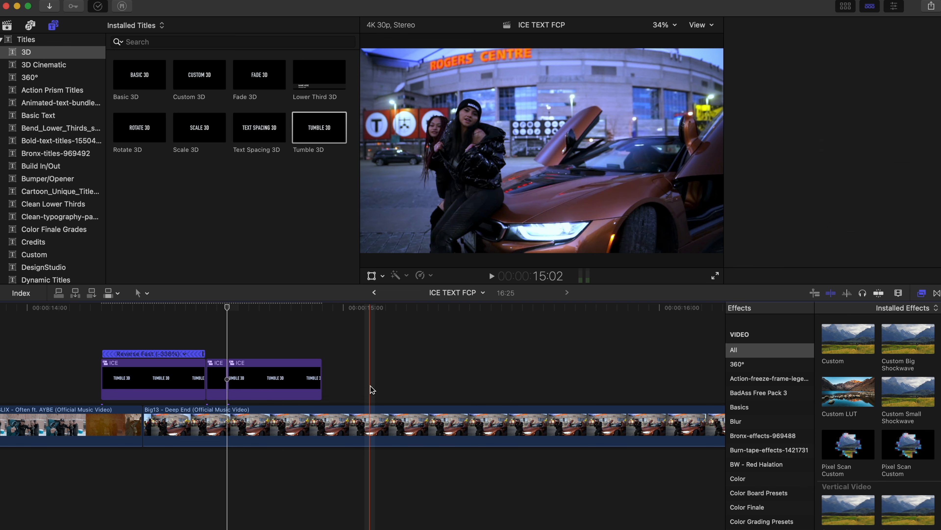
Slow the last remaining ICE piece to about -48% speed
{"action": "left_click", "coordinate": [287, 379]}
{"action": "key", "text": "super+r"}
{"action": "left_click_drag", "start_coordinate": [319, 356], "coordinate": [606, 376]}
{"action": "scroll", "coordinate": [366, 375], "scroll_direction": "left", "scroll_amount": 3}
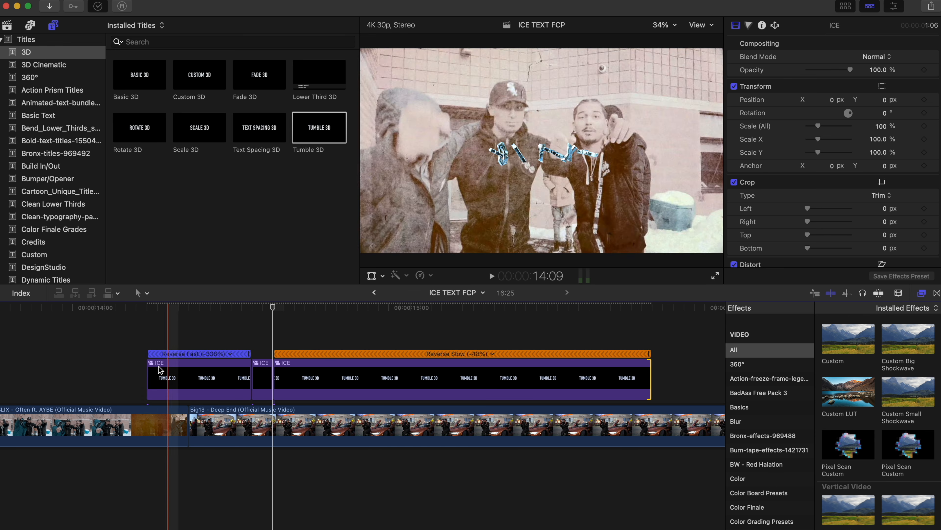
Extend the slowed ICE piece to a length of 2:02 and play back the sequence
{"action": "key", "text": "space"}
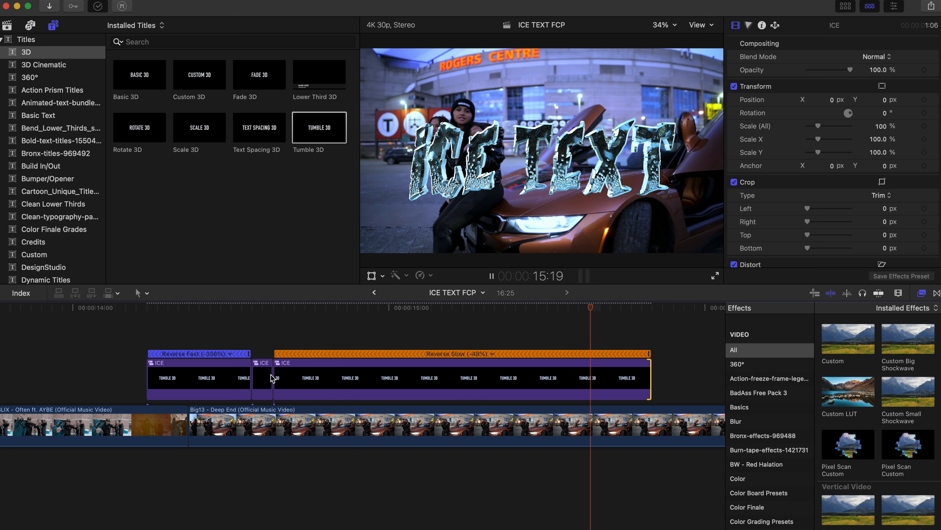
{"action": "key", "text": "space"}
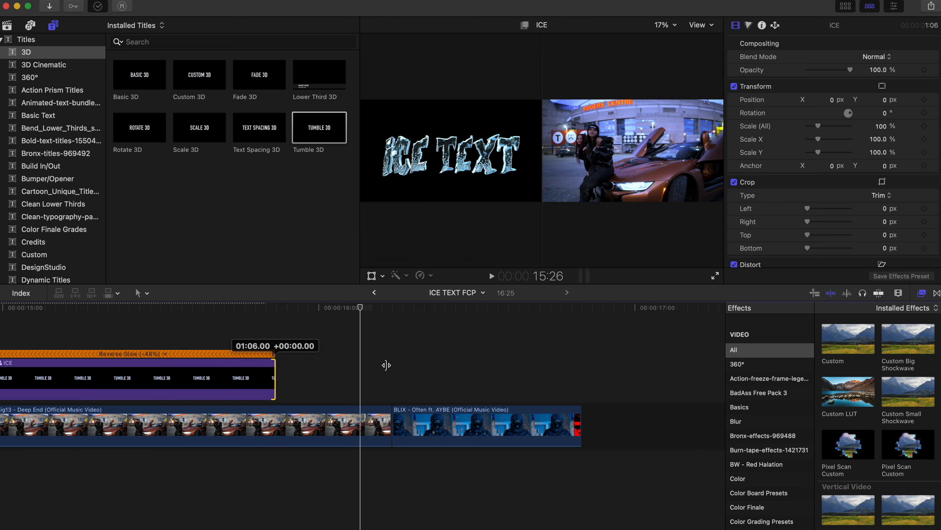
{"action": "key", "text": "space"}
{"action": "key", "text": "super+minus"}
{"action": "key", "text": "XF86AudioLowerVolume"}
{"action": "key", "text": "space"}
{"action": "scroll", "coordinate": [206, 381], "scroll_direction": "left", "scroll_amount": 1}
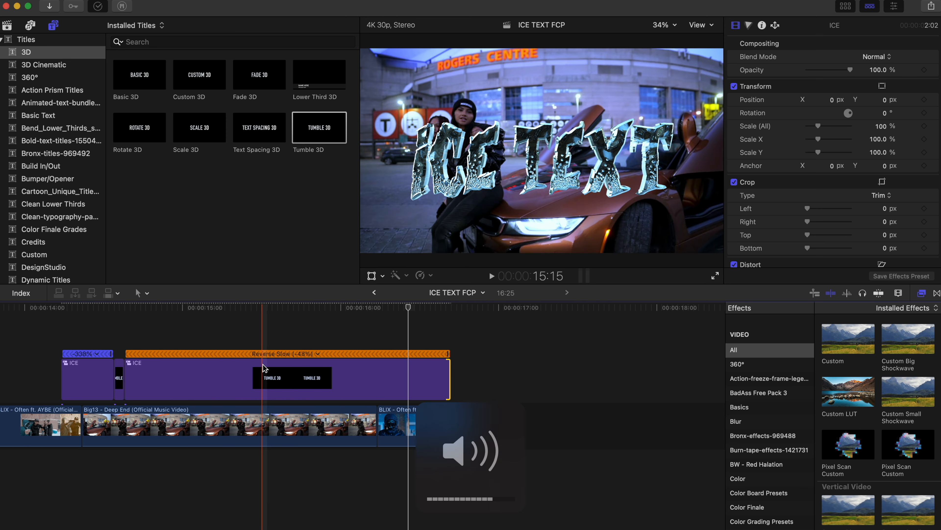
Undo the ICE splits, speed changes and reversal back to the single normal-speed compound clip
{"action": "key", "text": "super+z"}
{"action": "key", "text": "super+z"}
{"action": "key", "text": "super+z"}
{"action": "key", "text": "super+z"}
{"action": "key", "text": "super+z"}
{"action": "key", "text": "super+z"}
{"action": "key", "text": "super+z"}
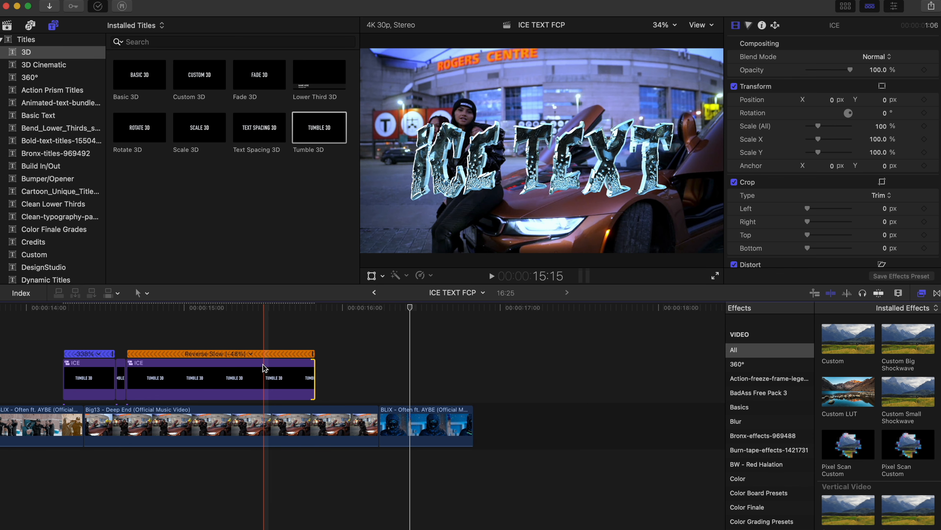
{"action": "key", "text": "super+z"}
{"action": "key", "text": "super+z"}
{"action": "key", "text": "super+z"}
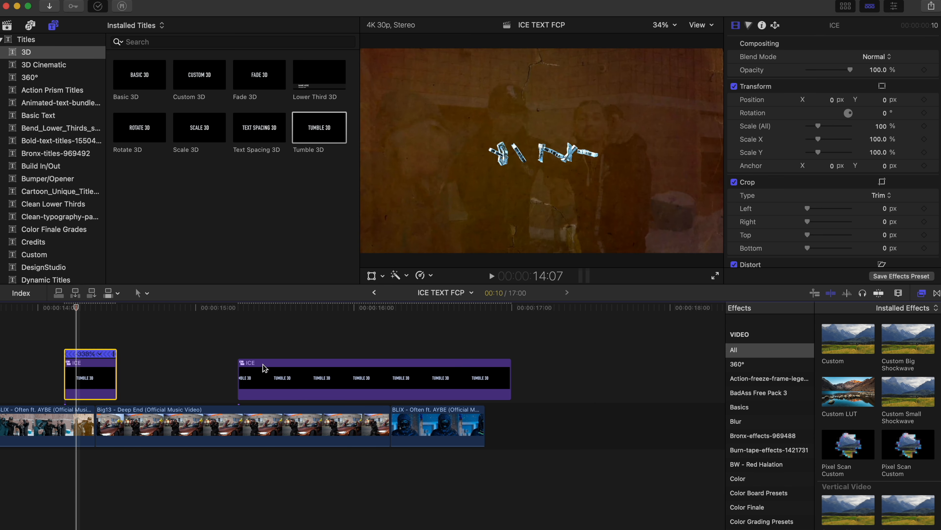
{"action": "scroll", "coordinate": [262, 364], "scroll_direction": "left", "scroll_amount": 5}
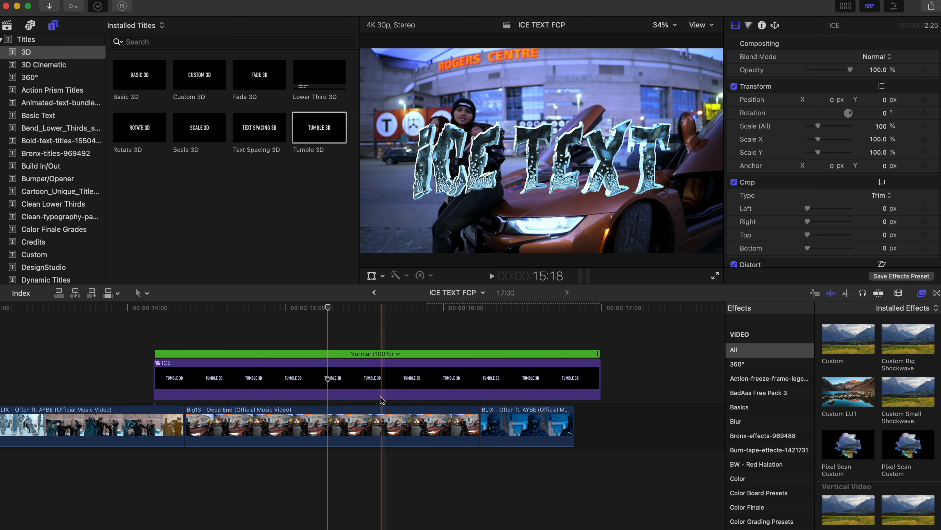
Split the ICE compound clip at 15:11 and speed up its second piece to about 501%
{"action": "left_click", "coordinate": [342, 396]}
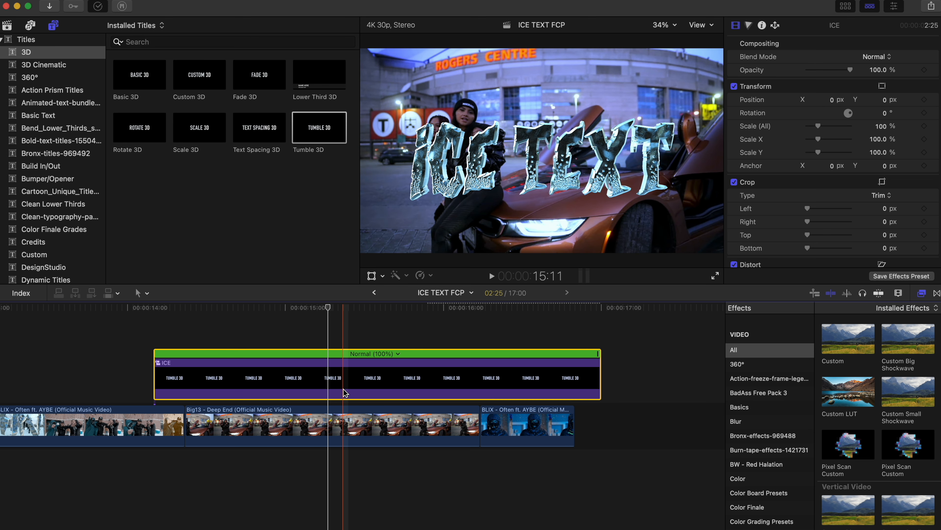
{"action": "key", "text": "super+b"}
{"action": "left_click", "coordinate": [353, 386]}
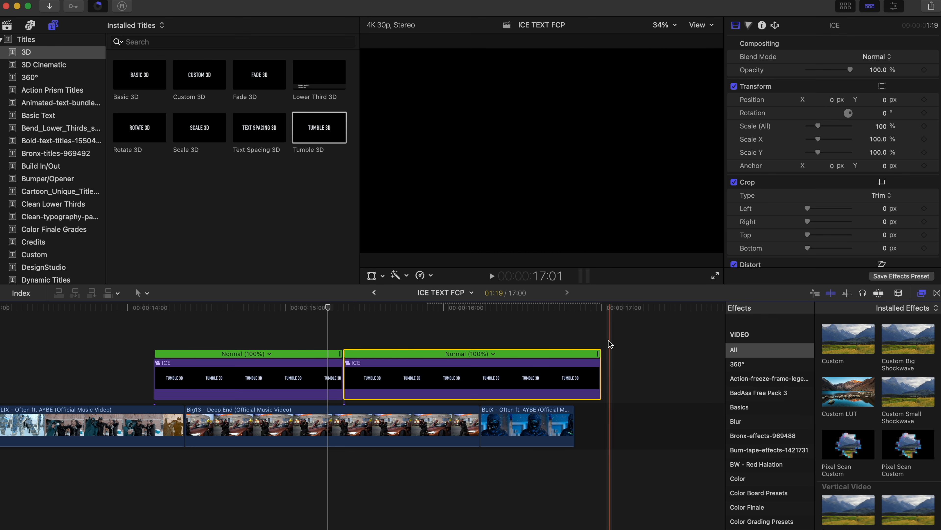
{"action": "left_click_drag", "start_coordinate": [599, 355], "coordinate": [407, 363]}
{"action": "key", "text": "super+equal"}
{"action": "key", "text": "super+equal"}
{"action": "left_click_drag", "start_coordinate": [500, 358], "coordinate": [464, 356]}
Split the first ICE piece again at 15:09, leaving a two-frame piece before the sped-up ending
{"action": "key", "text": "space"}
{"action": "left_click", "coordinate": [343, 370]}
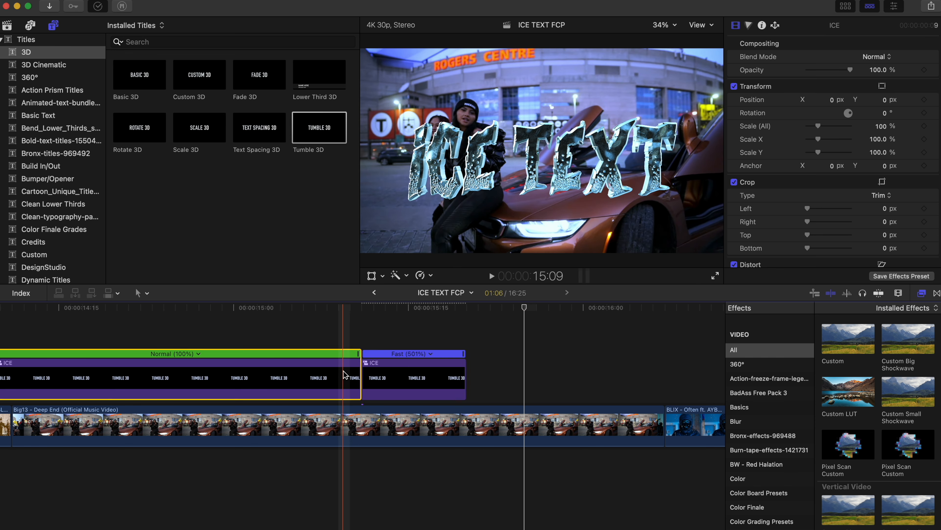
{"action": "key", "text": "super+b"}
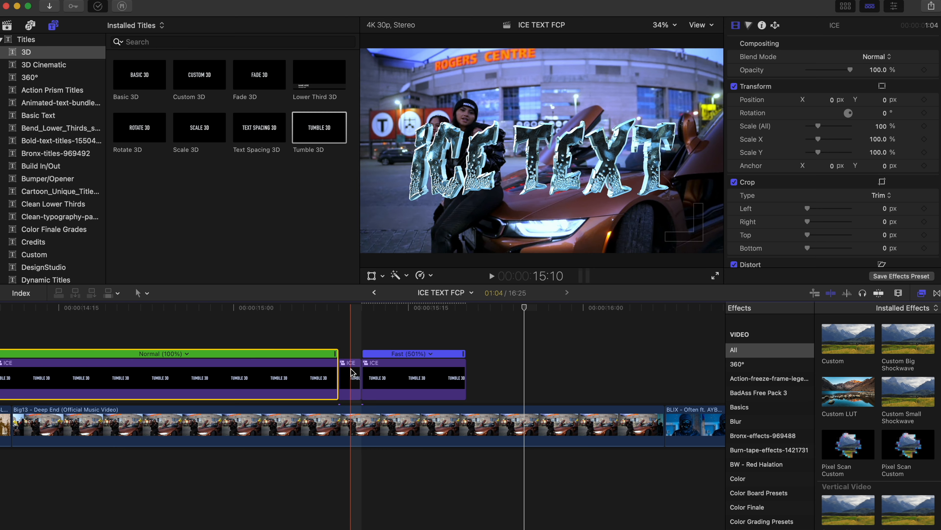
Play back the title animation and split the first ICE piece at 14:24 and again at 14:22
{"action": "key", "text": "super+minus"}
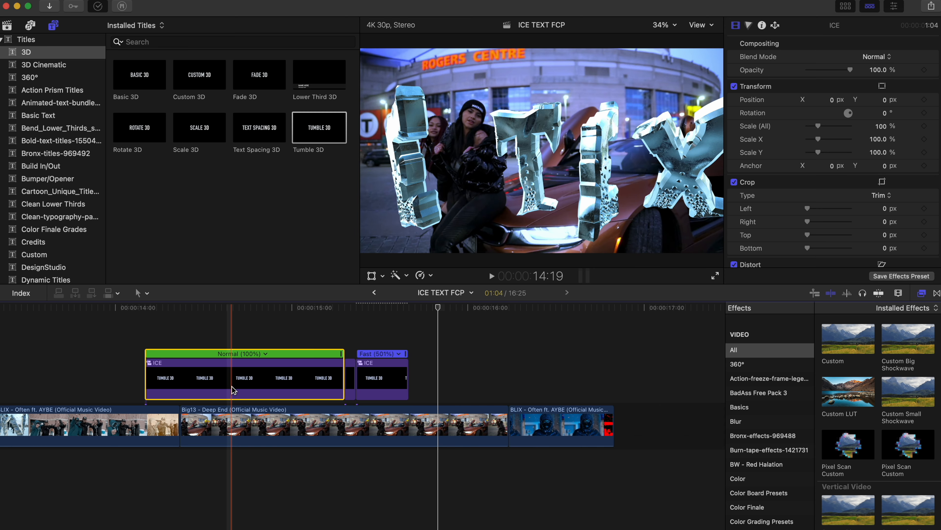
{"action": "key", "text": "space"}
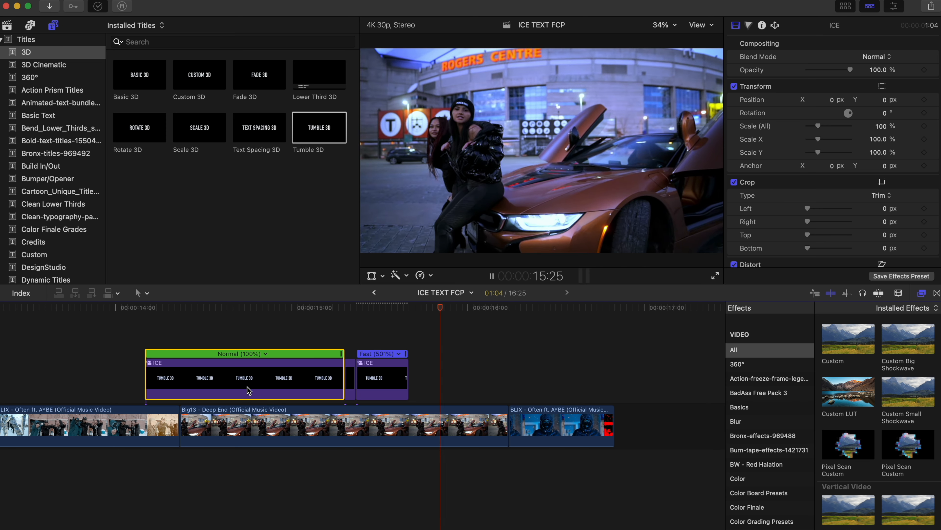
{"action": "key", "text": "space"}
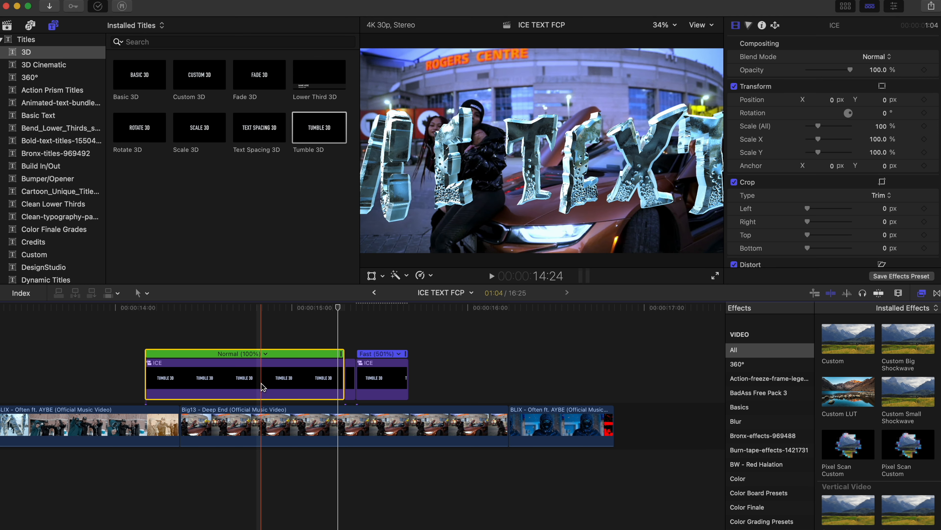
{"action": "key", "text": "super+="}
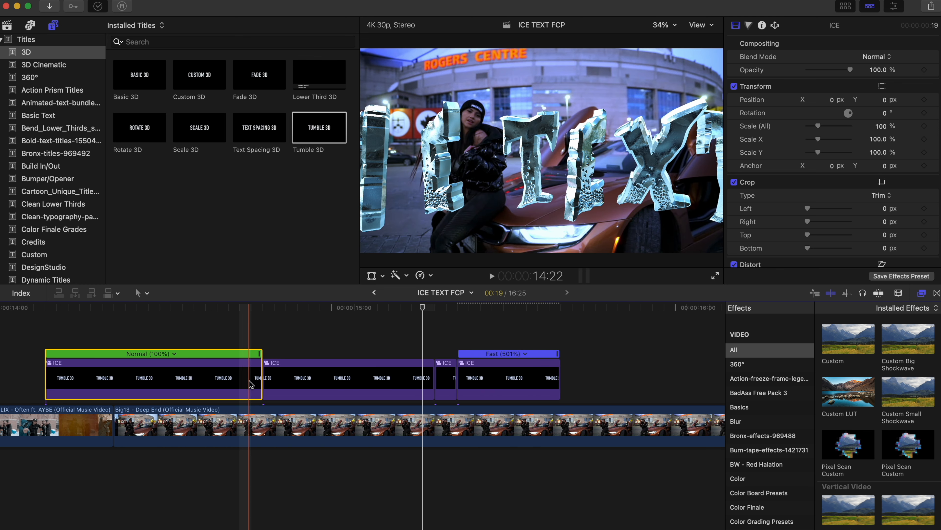
{"action": "key", "text": "super+b"}
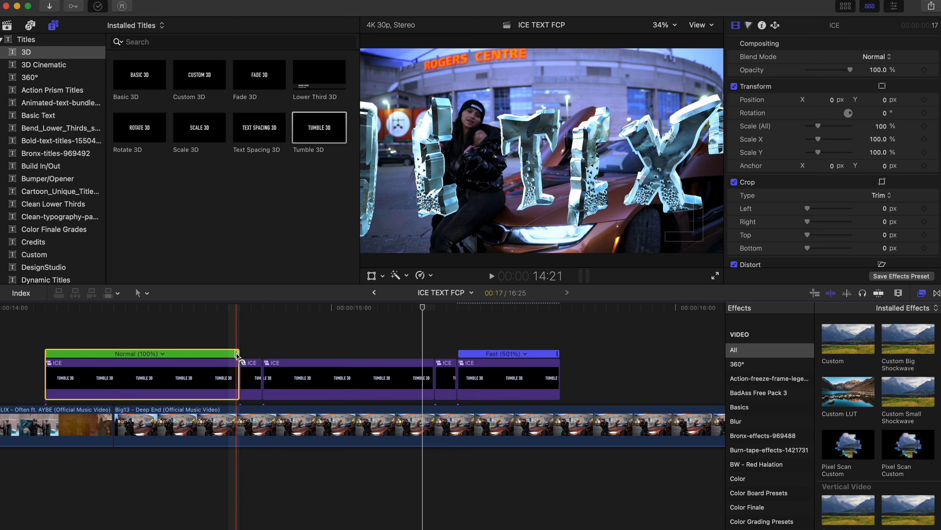
{"action": "left_click_drag", "start_coordinate": [236, 354], "coordinate": [91, 363]}
{"action": "left_click_drag", "start_coordinate": [90, 370], "coordinate": [122, 375]}
{"action": "key", "text": "super+z"}
{"action": "key", "text": "super+z"}
{"action": "key", "text": "super+z"}
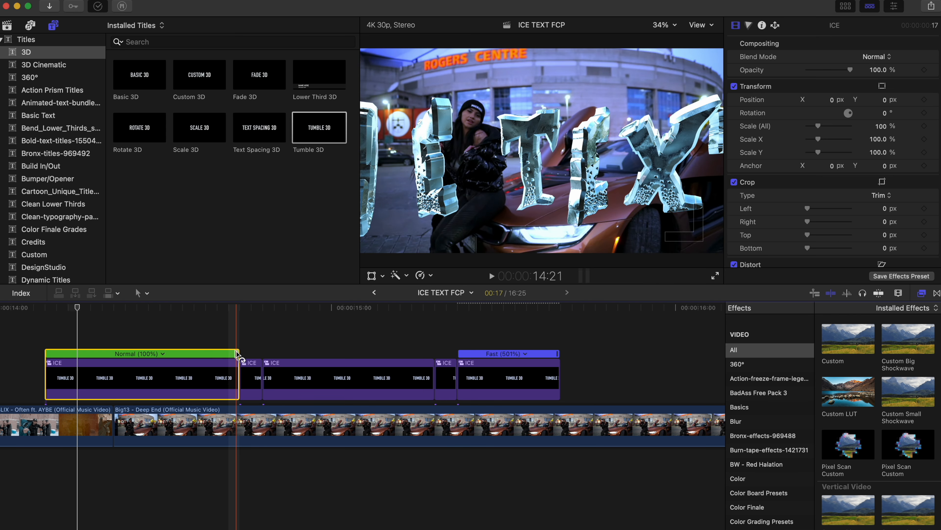
Speed up the first ICE piece to about 340% and move the two-frame piece up against its end
{"action": "left_click_drag", "start_coordinate": [237, 356], "coordinate": [107, 381]}
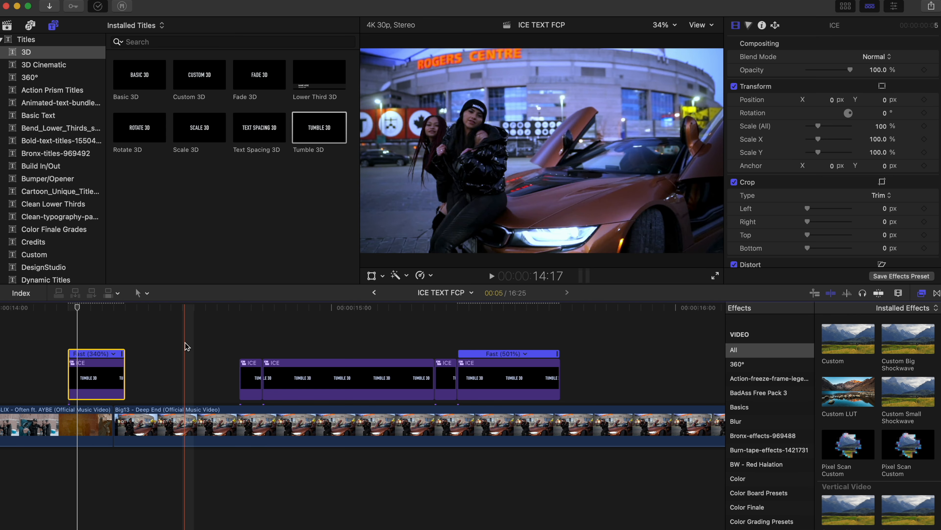
{"action": "key", "text": "super+minus"}
{"action": "key", "text": "super+minus"}
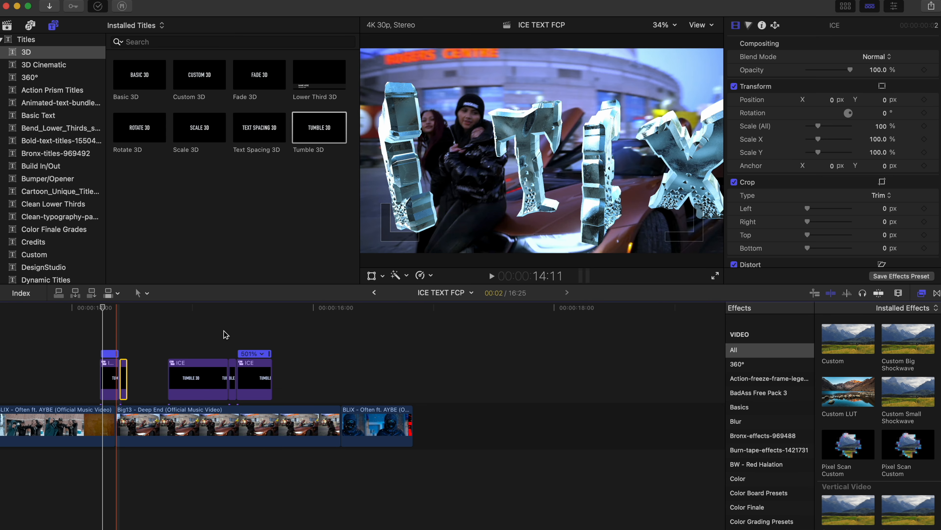
Move the last two ICE pieces later and slow the middle piece to about 29% so it fills the gap
{"action": "key", "text": "super+equal"}
{"action": "left_click_drag", "start_coordinate": [298, 379], "coordinate": [464, 383]}
{"action": "left_click", "coordinate": [224, 369]}
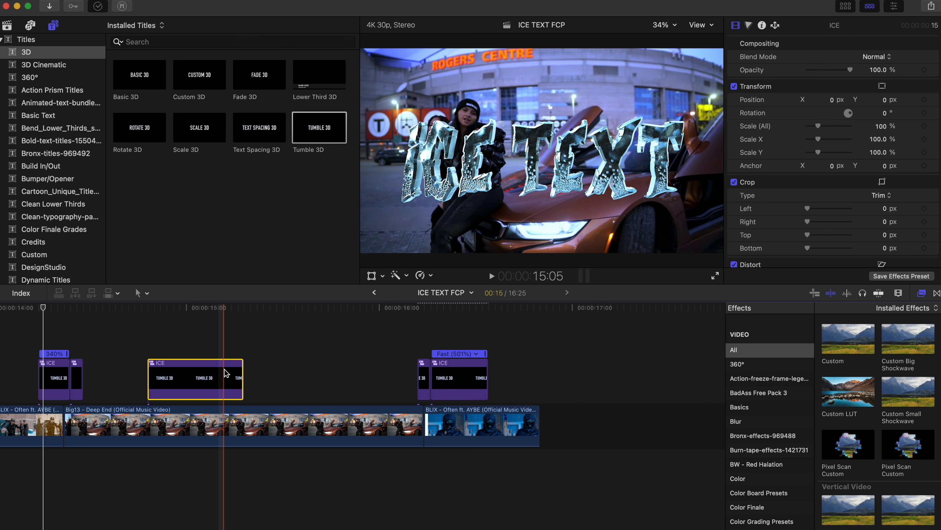
{"action": "key", "text": "super+r"}
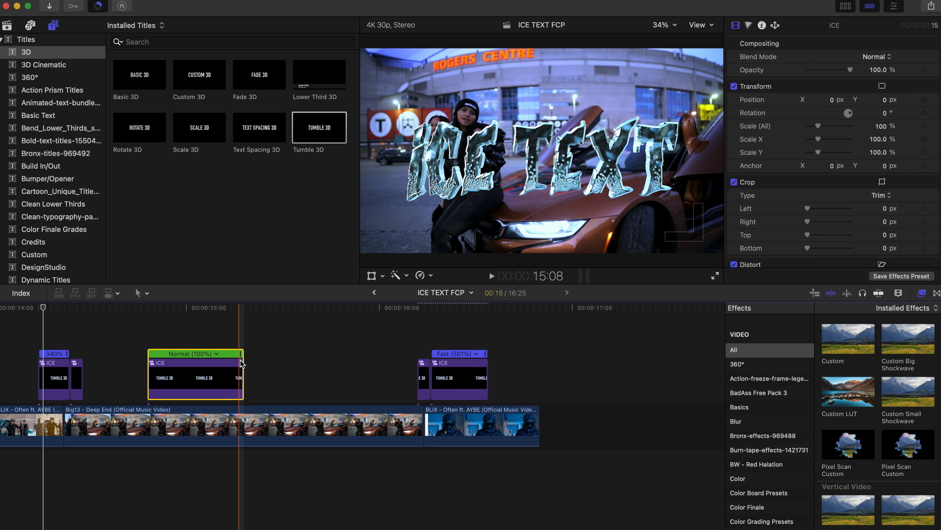
{"action": "left_click_drag", "start_coordinate": [241, 354], "coordinate": [412, 354]}
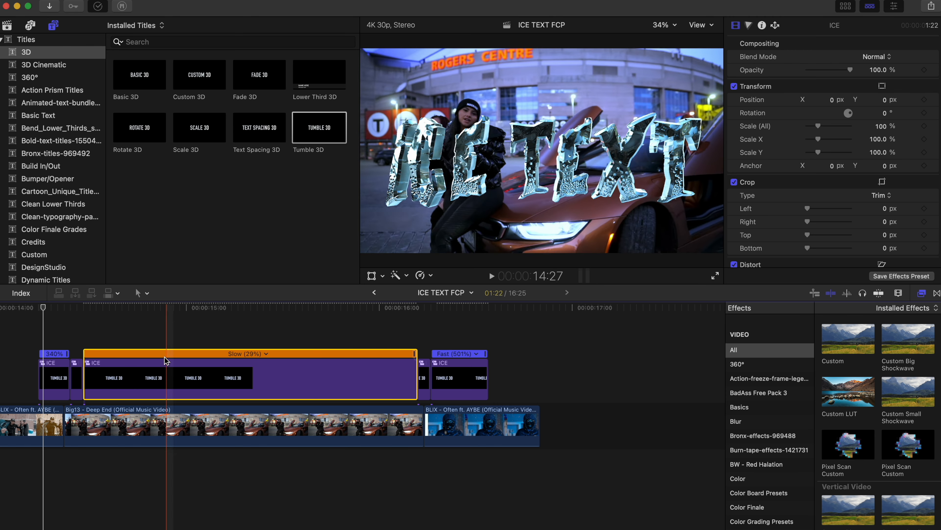
{"action": "key", "text": "space"}
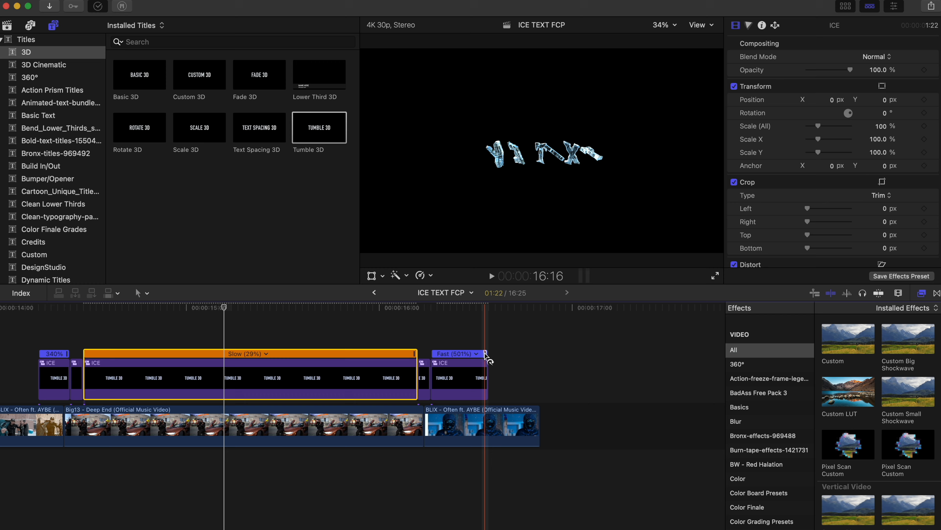
Speed up the final ICE piece to about 614% and play back the title
{"action": "left_click_drag", "start_coordinate": [485, 355], "coordinate": [476, 355]}
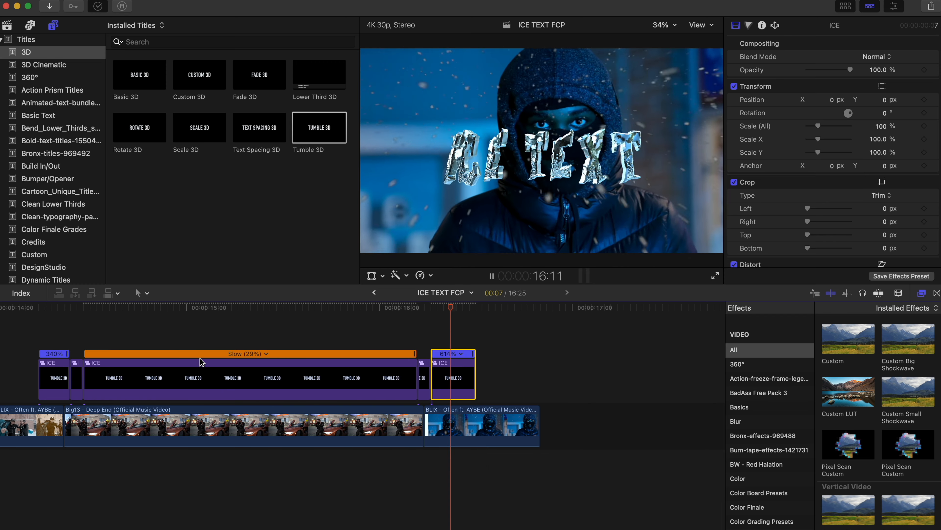
{"action": "key", "text": "space"}
{"action": "key", "text": "space"}
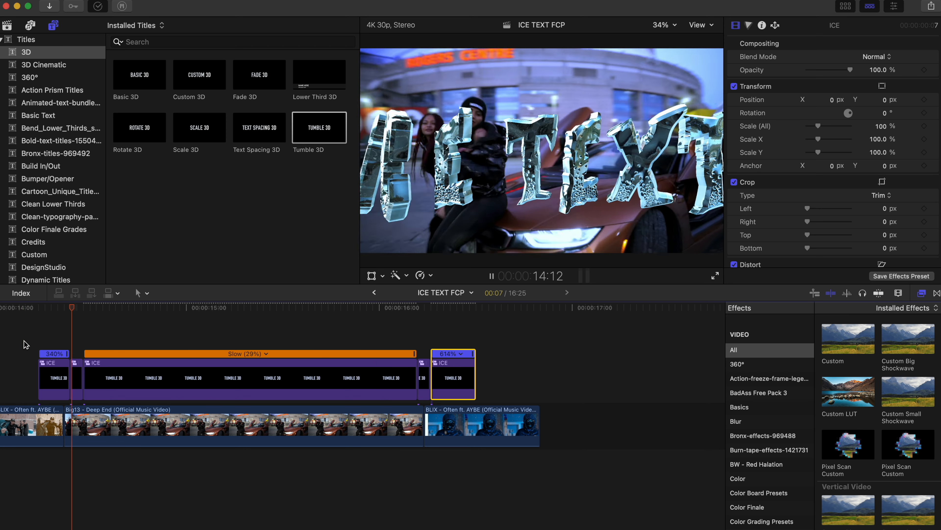
Check the footage beneath the first three ICE pieces by disabling and re-enabling them
{"action": "left_click_drag", "start_coordinate": [29, 349], "coordinate": [147, 368]}
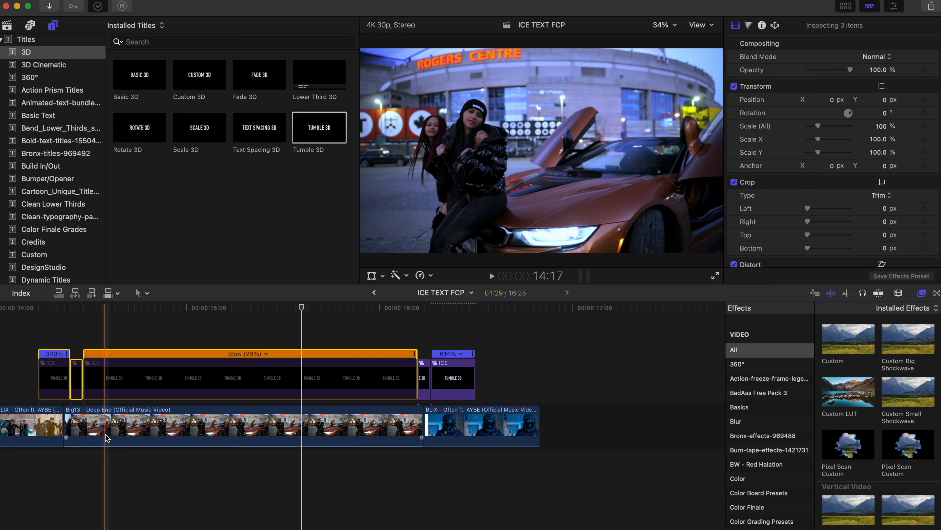
{"action": "left_click", "coordinate": [106, 427]}
{"action": "left_click_drag", "start_coordinate": [21, 345], "coordinate": [161, 369]}
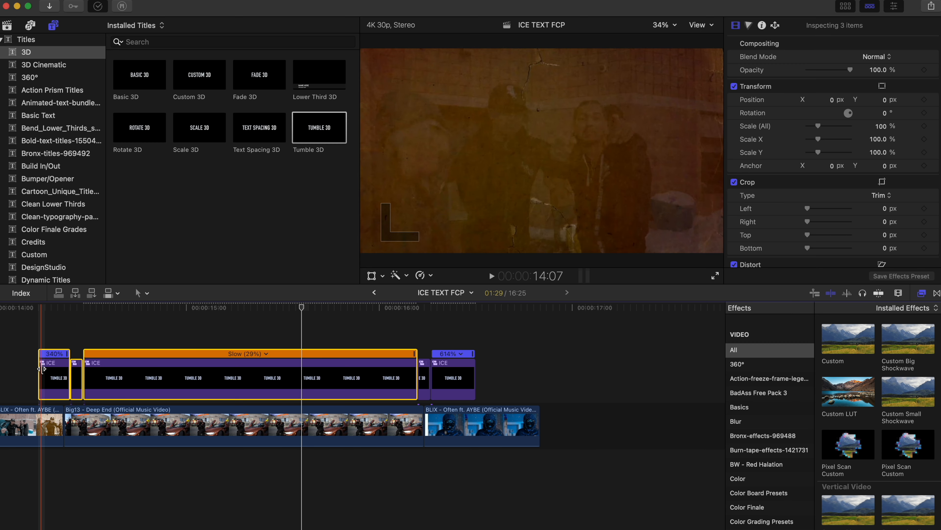
Play back the retimed ICE title from its beginning to review the fast-slow-fast animation
{"action": "key", "text": "space"}
{"action": "key", "text": "space"}
{"action": "key", "text": "space"}
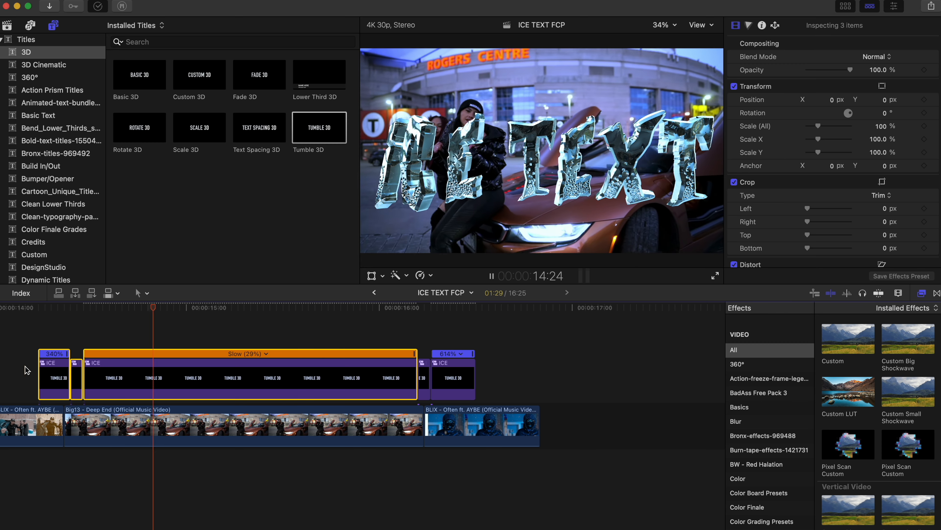
{"action": "key", "text": "space"}
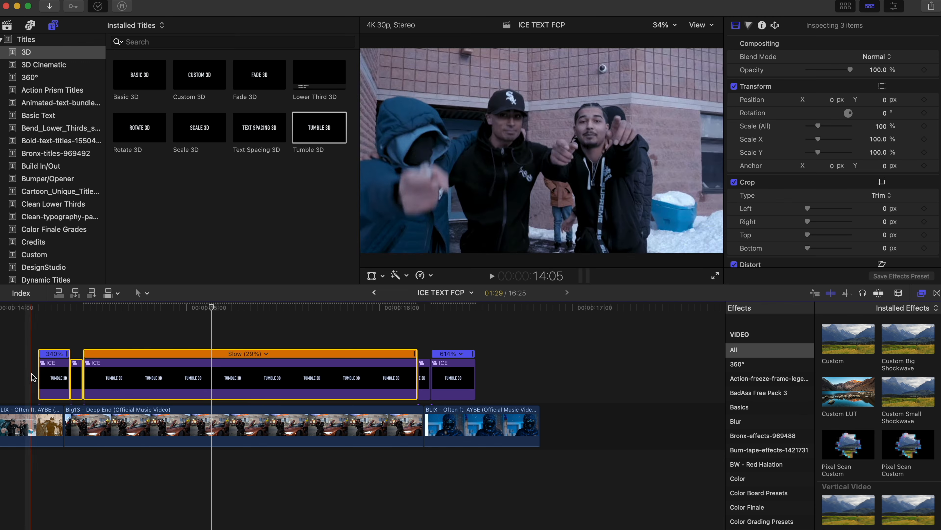
{"action": "key", "text": "space"}
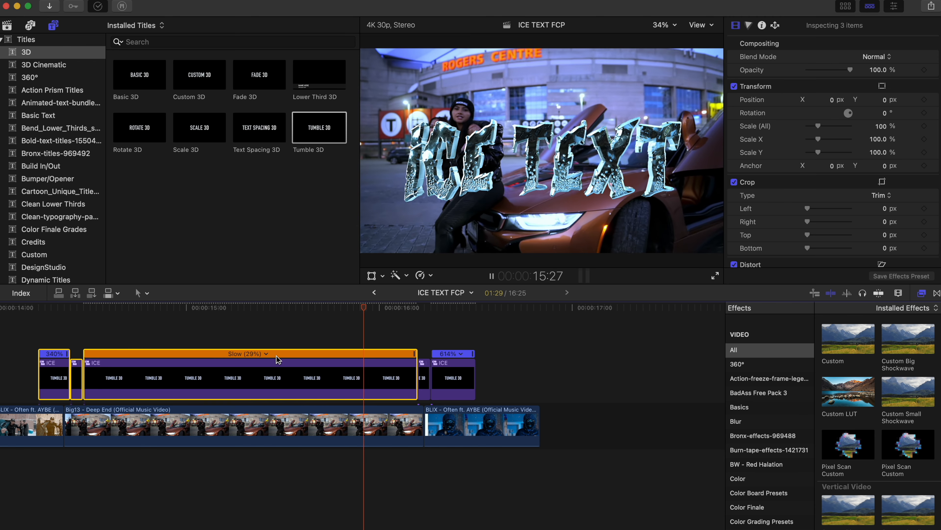
{"action": "key", "text": "space"}
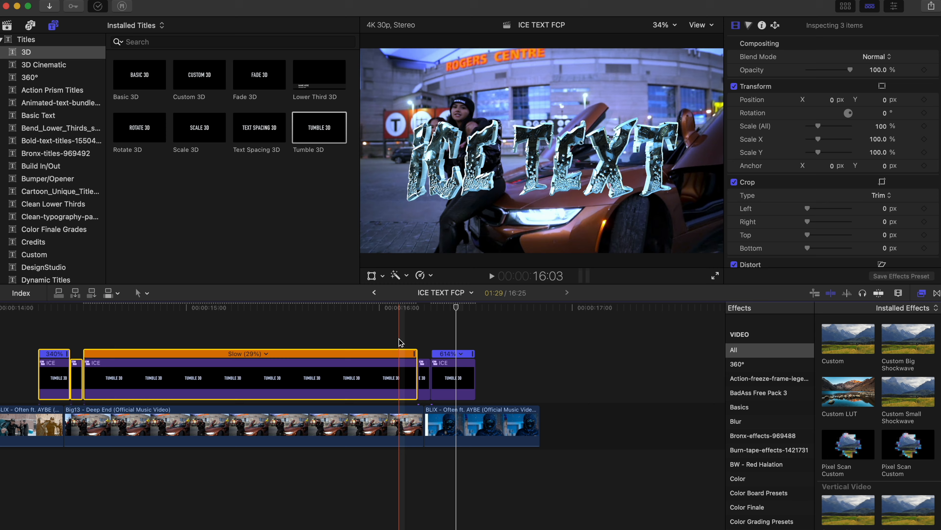
Cover the fast first and last ICE pieces with Moderate Motion Blur 2 titles trimmed to their lengths, and play back the result
{"action": "scroll", "coordinate": [452, 328], "scroll_direction": "up", "scroll_amount": 5}
{"action": "scroll", "coordinate": [452, 328], "scroll_direction": "left", "scroll_amount": 3}
{"action": "scroll", "coordinate": [452, 329], "scroll_direction": "right", "scroll_amount": 3}
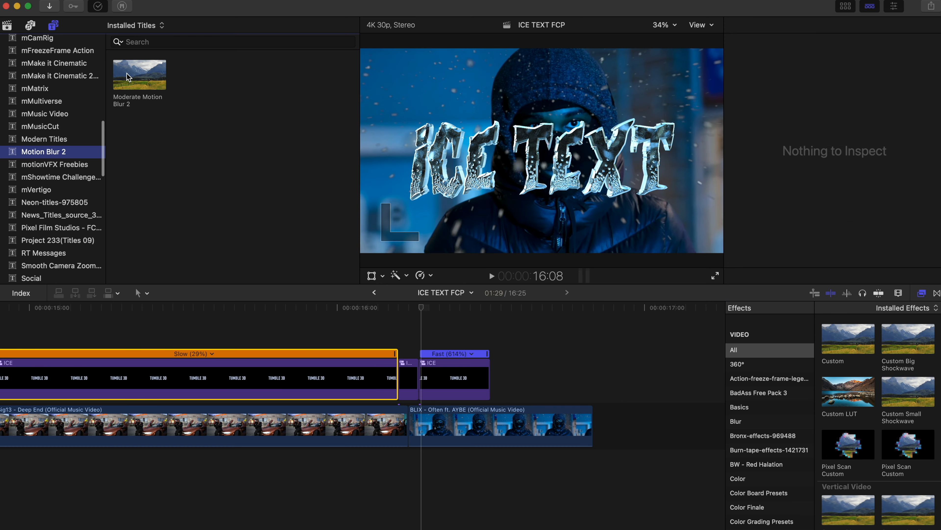
{"action": "left_click_drag", "start_coordinate": [127, 76], "coordinate": [425, 339]}
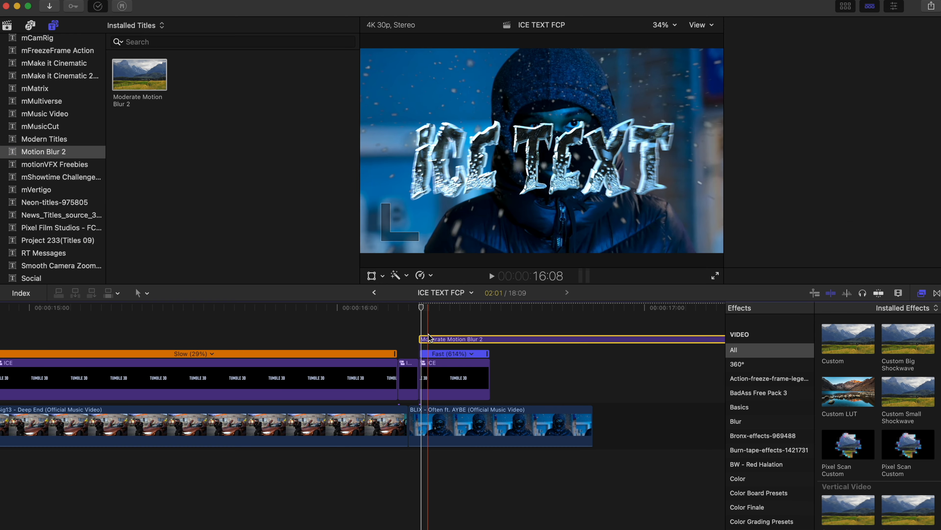
{"action": "key", "text": "space"}
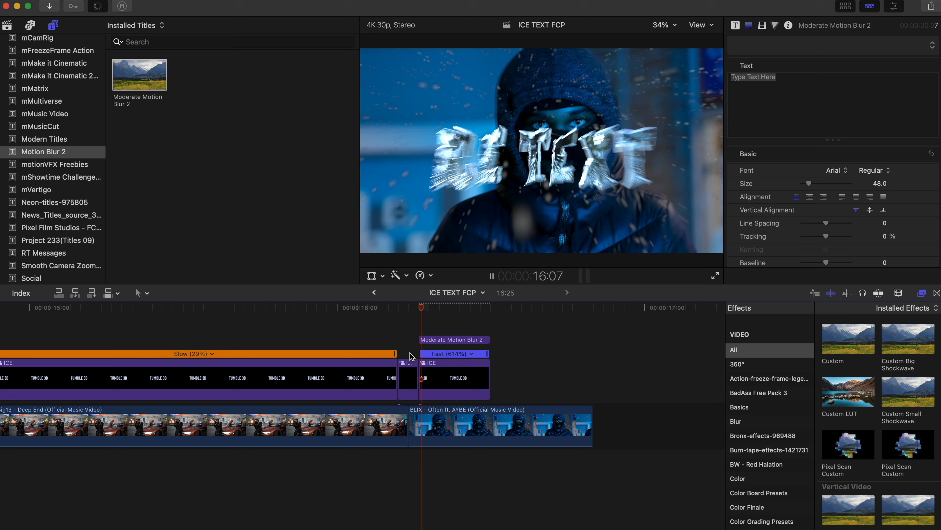
{"action": "key", "text": "space"}
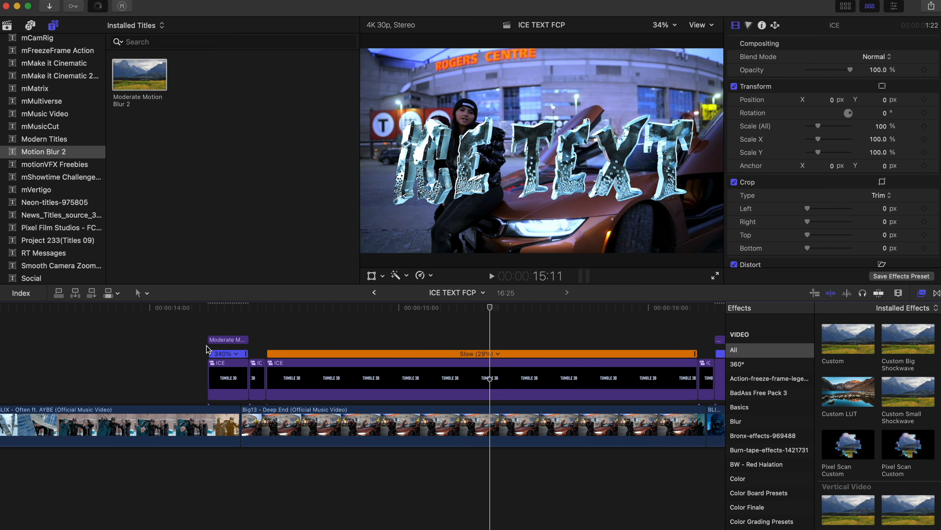
Disable the motion blur title over the first ICE piece and try the Zoom blur effect on that piece instead
{"action": "left_click", "coordinate": [223, 341]}
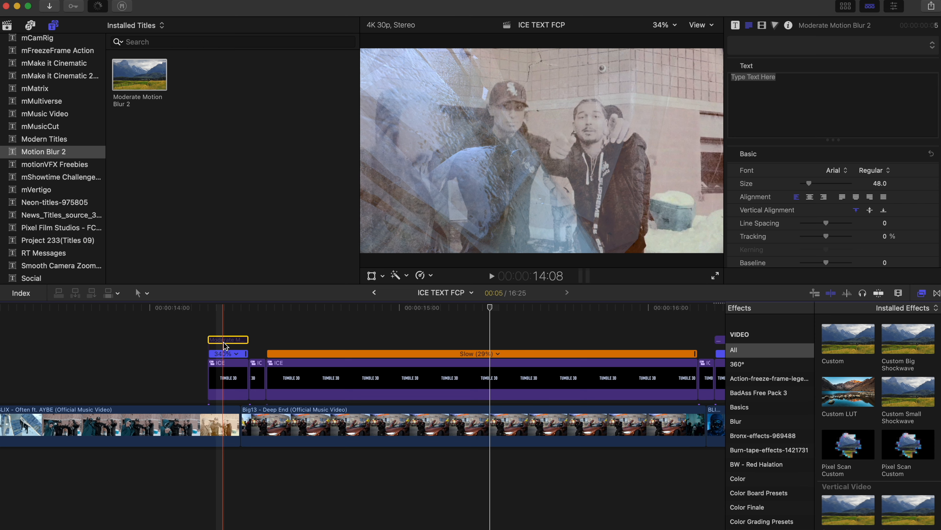
{"action": "key", "text": "v"}
{"action": "left_click", "coordinate": [229, 358]}
{"action": "key", "text": "super+equal"}
{"action": "key", "text": "super+equal"}
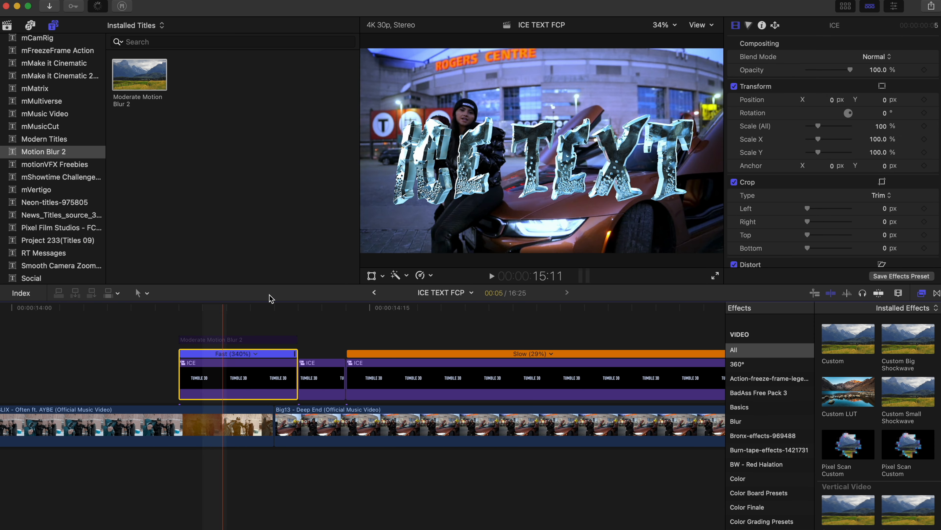
{"action": "left_click", "coordinate": [242, 308]}
{"action": "left_click", "coordinate": [922, 293]}
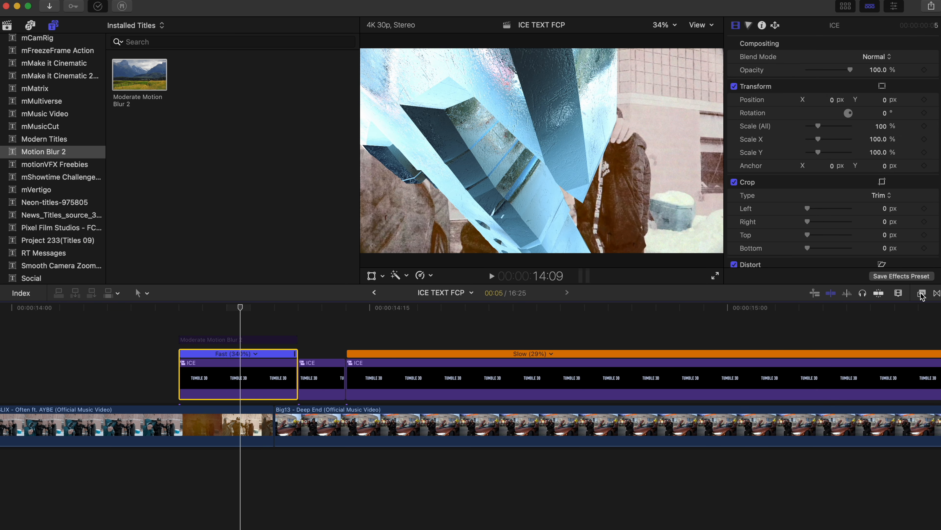
{"action": "left_click", "coordinate": [922, 293]}
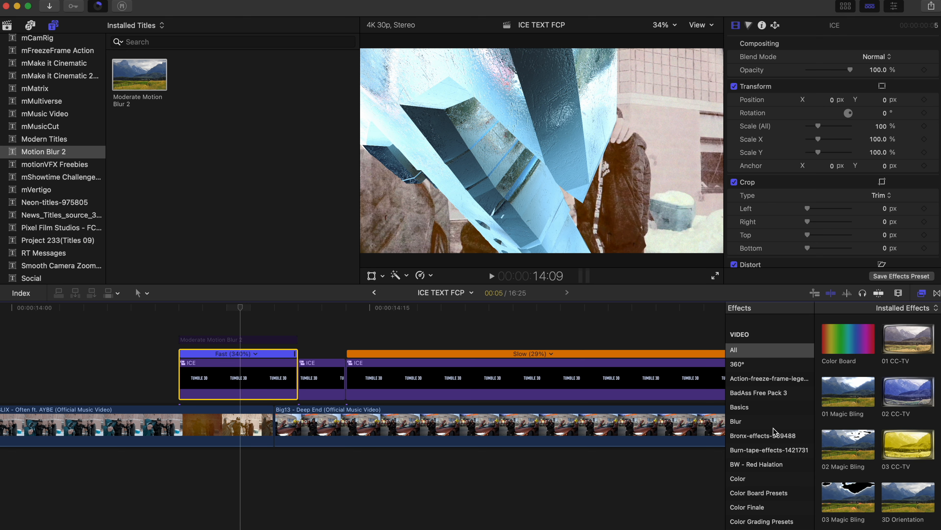
{"action": "left_click", "coordinate": [796, 422]}
{"action": "left_click_drag", "start_coordinate": [840, 492], "coordinate": [245, 370]}
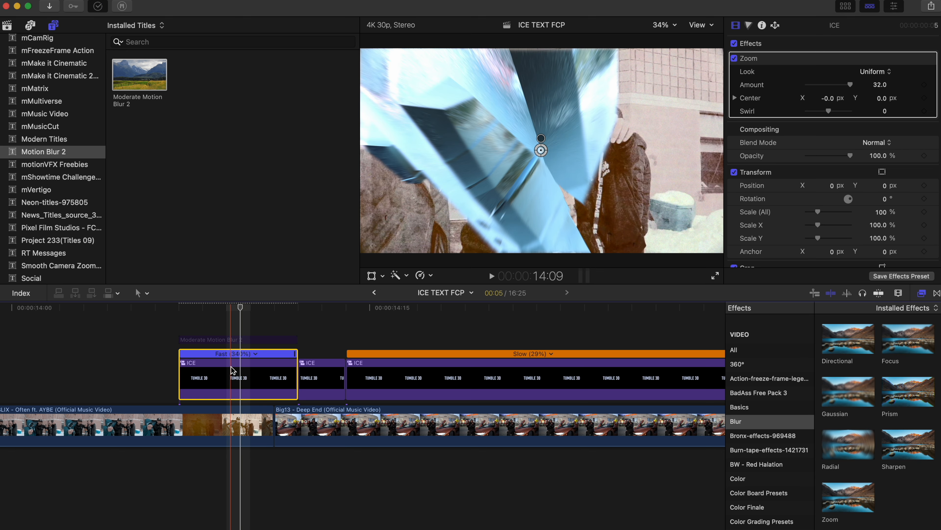
Remove the Zoom blur effect from the first ICE piece
{"action": "scroll", "coordinate": [231, 366], "scroll_direction": "down", "scroll_amount": 8}
{"action": "scroll", "coordinate": [231, 366], "scroll_direction": "up", "scroll_amount": 3}
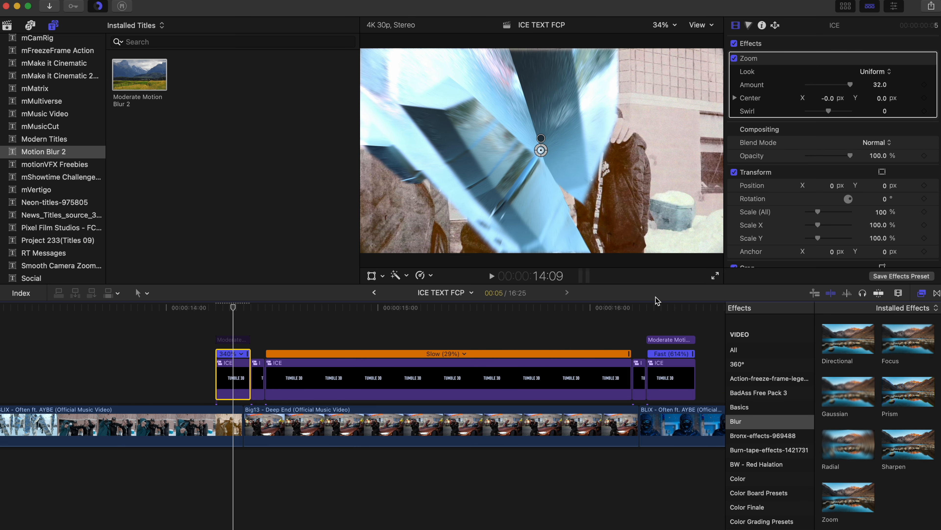
{"action": "left_click", "coordinate": [665, 374]}
{"action": "left_click", "coordinate": [233, 372]}
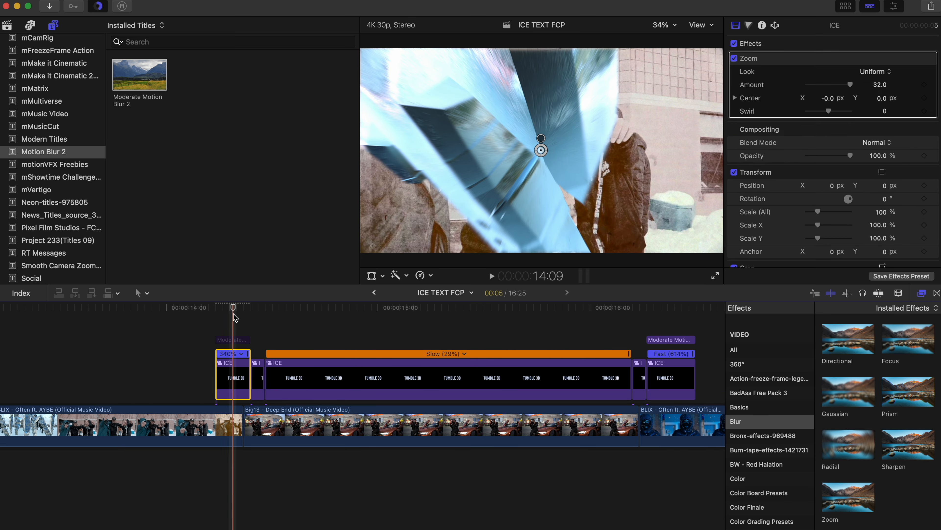
{"action": "key", "text": "Delete"}
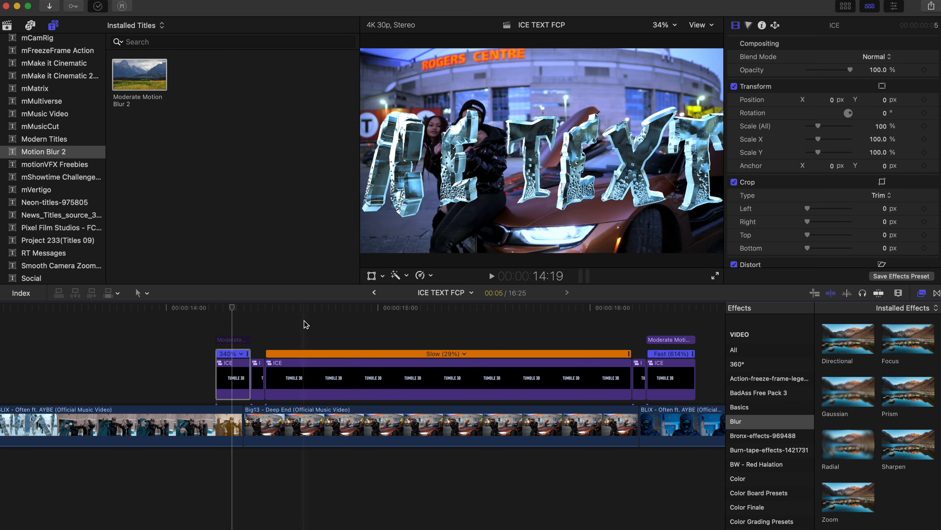
Re-enable the motion blur title over the first ICE piece and play back the sequence
{"action": "left_click", "coordinate": [237, 341]}
{"action": "key", "text": "space"}
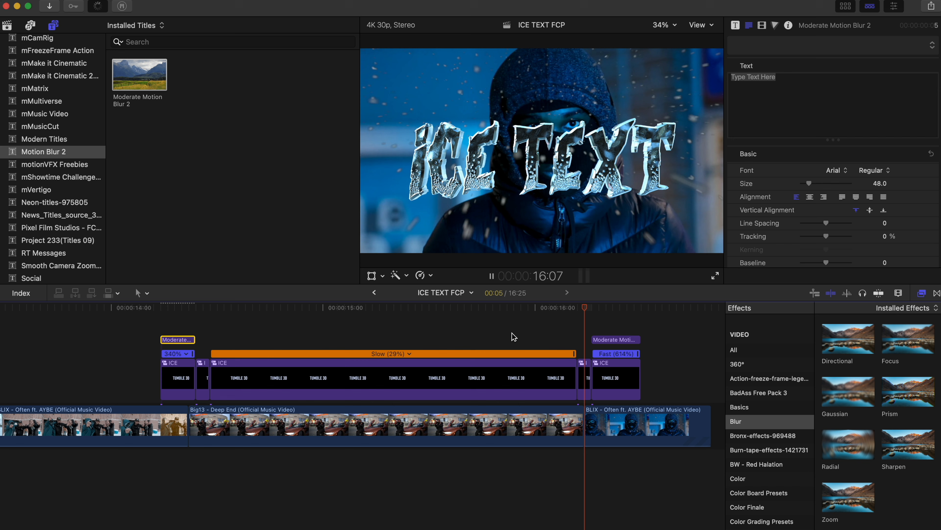
{"action": "key", "text": "space"}
Combine all five ICE pieces and both motion blur titles into a compound clip named ICE NEW in the SHORT TUTORIALS event
{"action": "left_click_drag", "start_coordinate": [684, 366], "coordinate": [162, 330]}
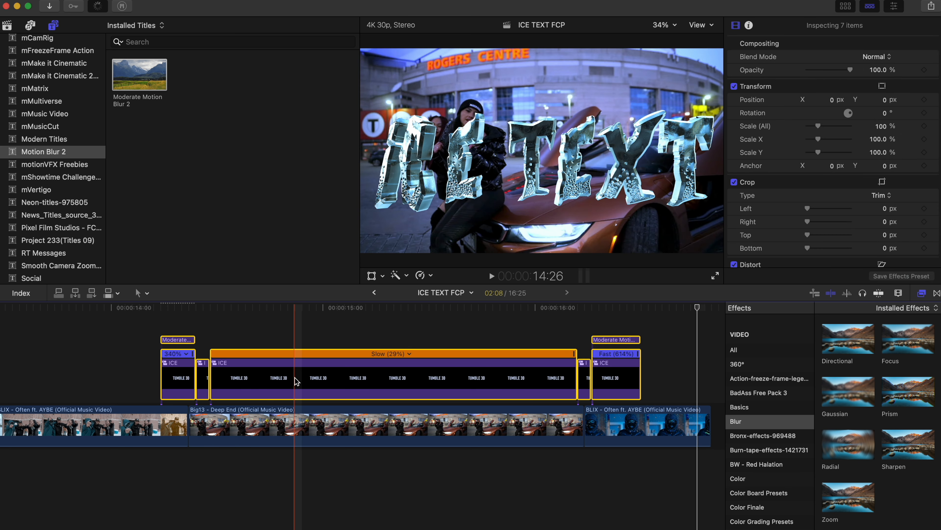
{"action": "right_click", "coordinate": [295, 377]}
{"action": "left_click", "coordinate": [346, 267]}
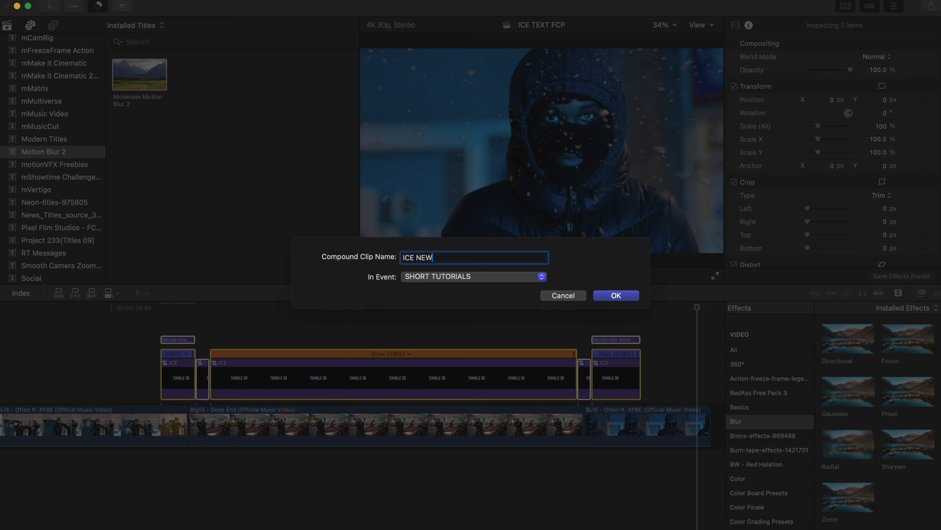
{"action": "key", "text": "Return"}
Reverse the ICE NEW compound clip and shift it about one frame earlier
{"action": "left_click", "coordinate": [431, 276]}
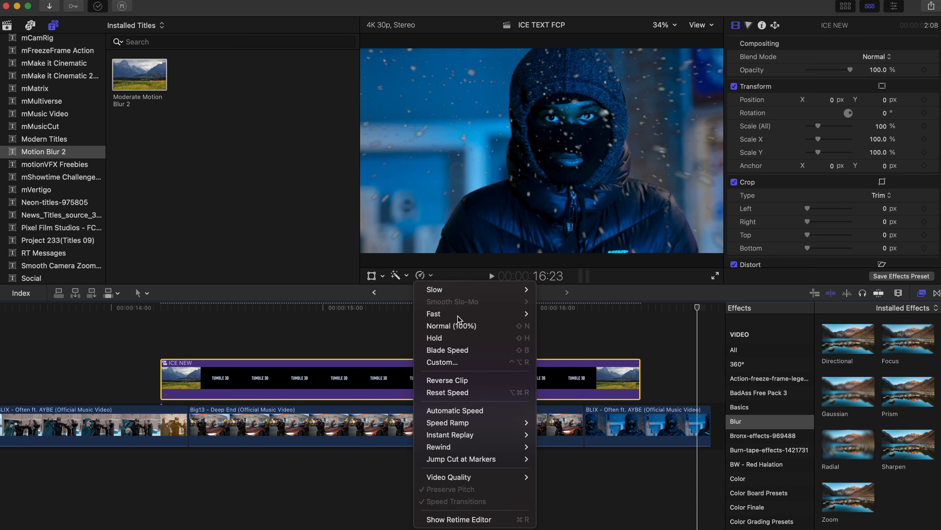
{"action": "left_click", "coordinate": [448, 380]}
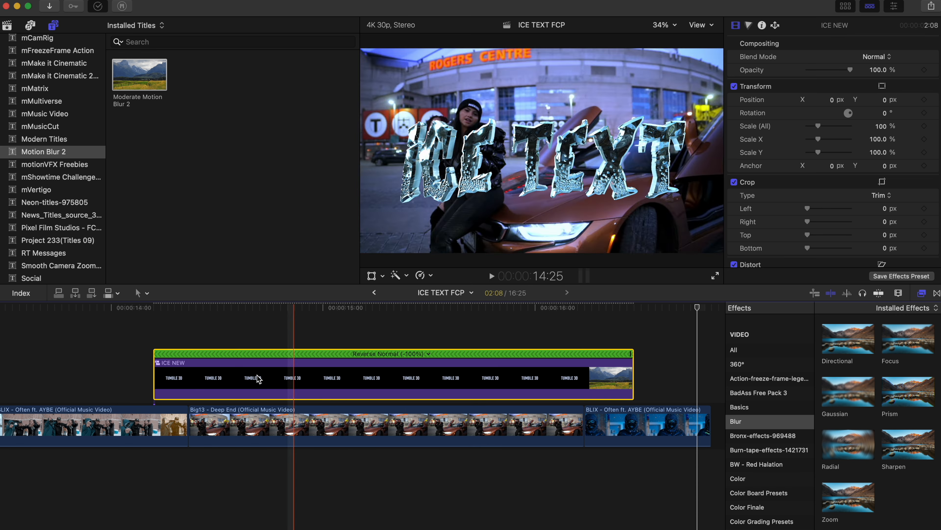
Play back the reversed ICE NEW title several times from its beginning to review the animation
{"action": "key", "text": "space"}
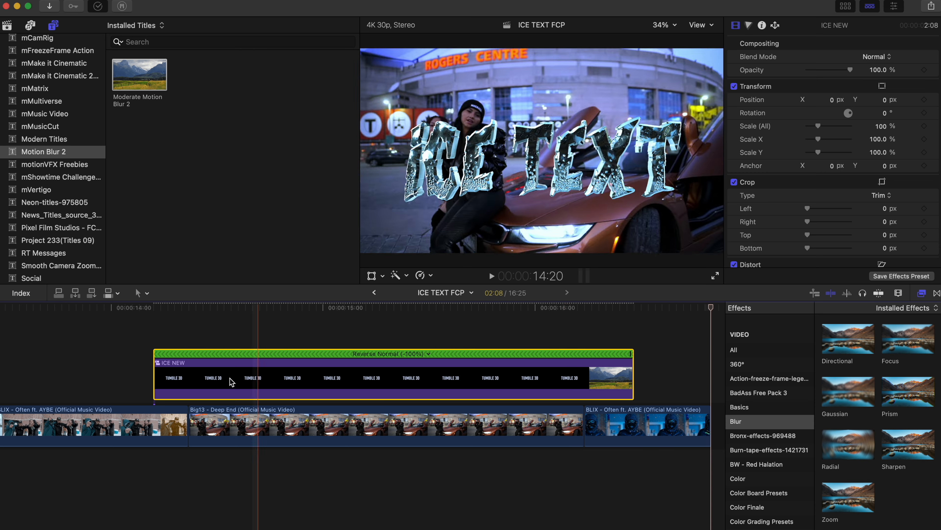
{"action": "key", "text": "space"}
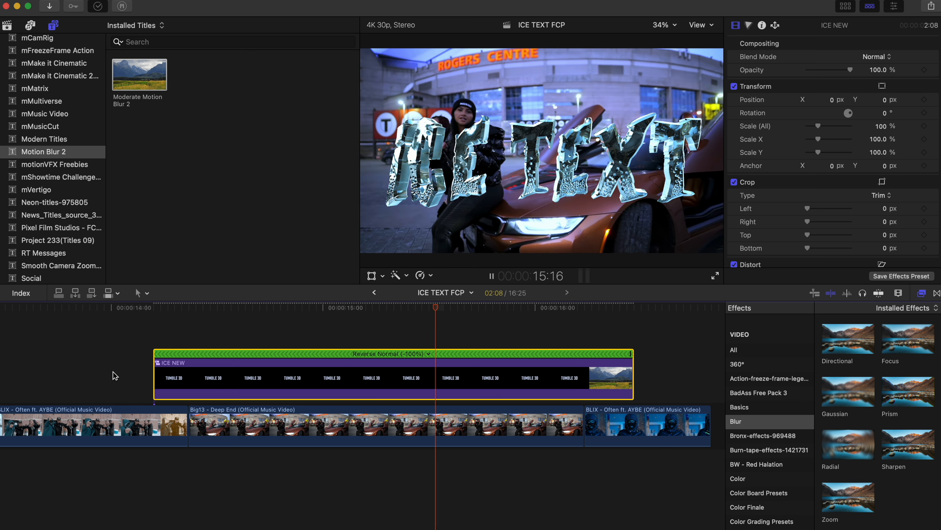
{"action": "key", "text": "space"}
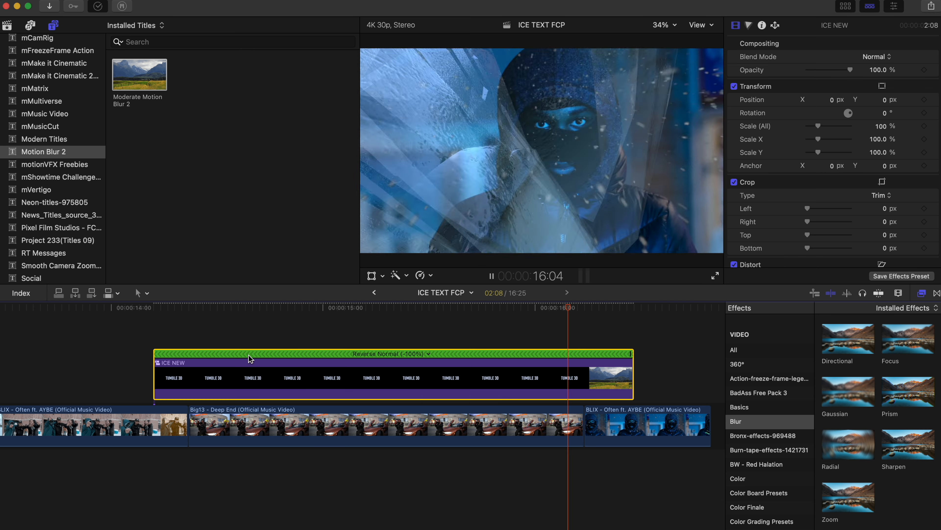
{"action": "key", "text": "space"}
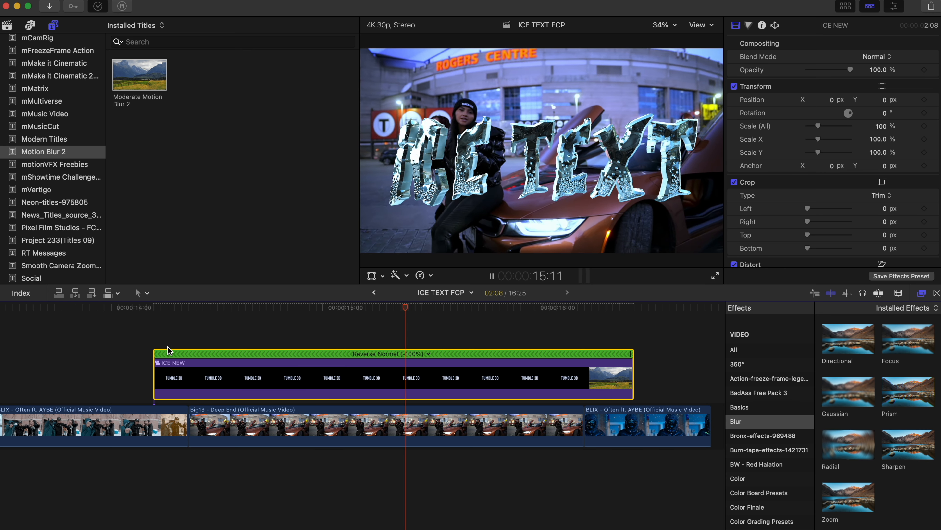
{"action": "key", "text": "space"}
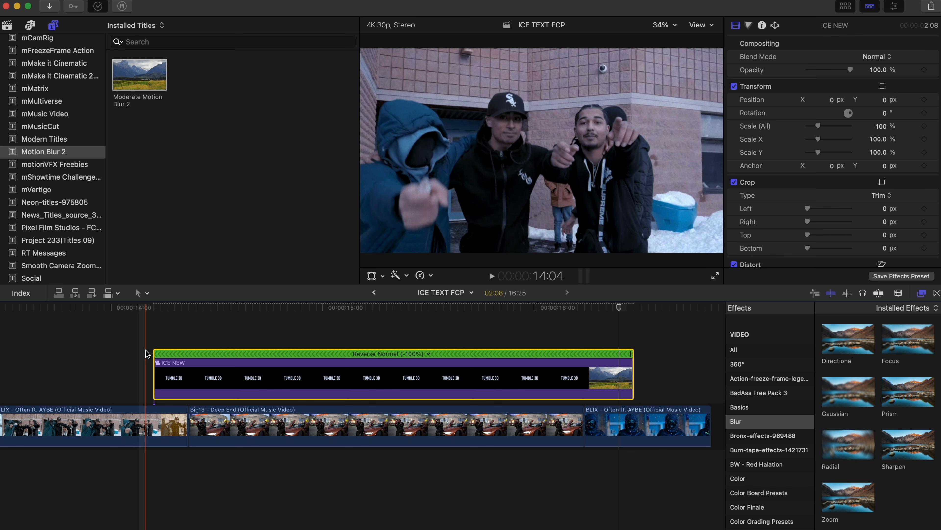
{"action": "key", "text": "space"}
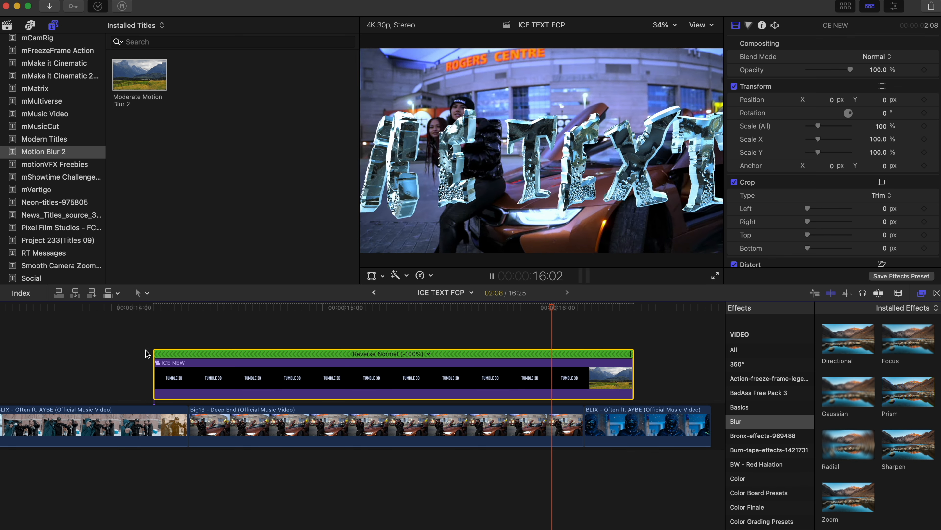
{"action": "key", "text": "space"}
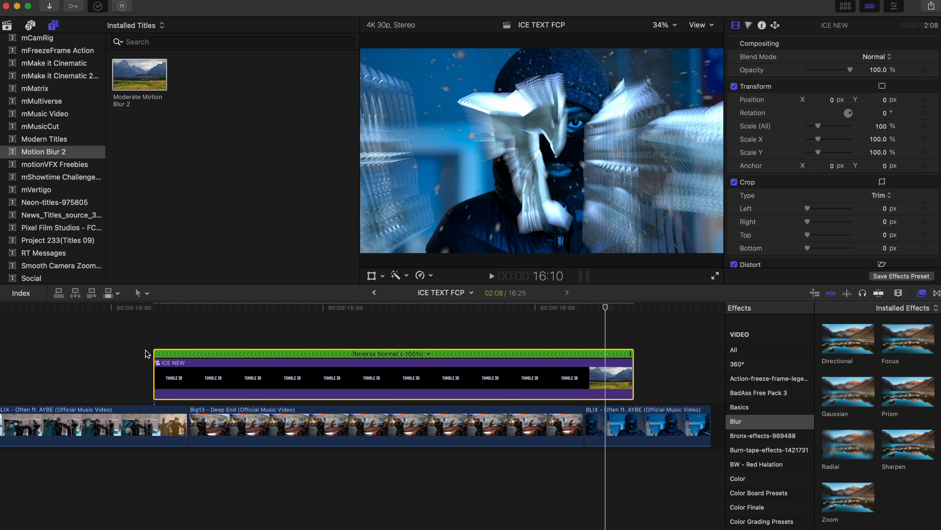